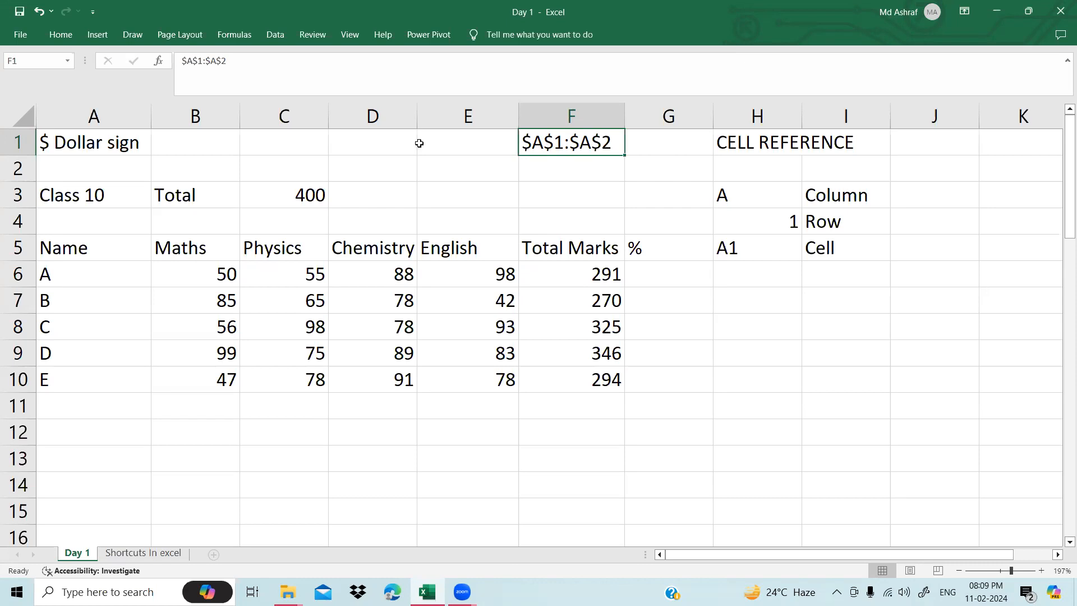
# - Highlight columns A to F and rows 1 to 5 in turn, comparing them with the Column and Row notes
pyautogui.click(127, 109)
pyautogui.moveTo(127, 108); pyautogui.dragTo(623, 115)
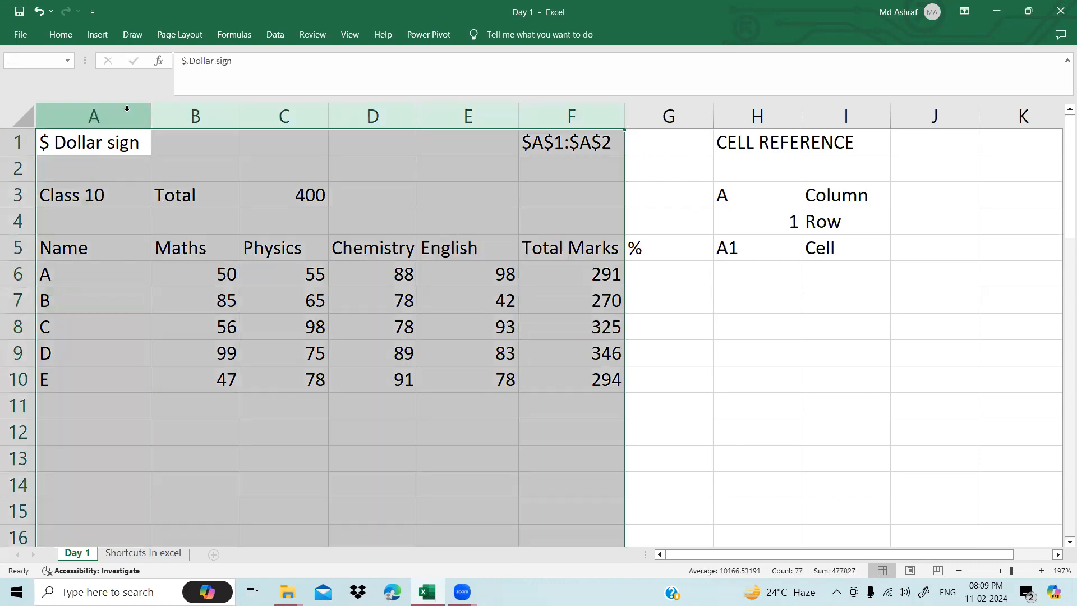
pyautogui.click(809, 193)
pyautogui.click(748, 200)
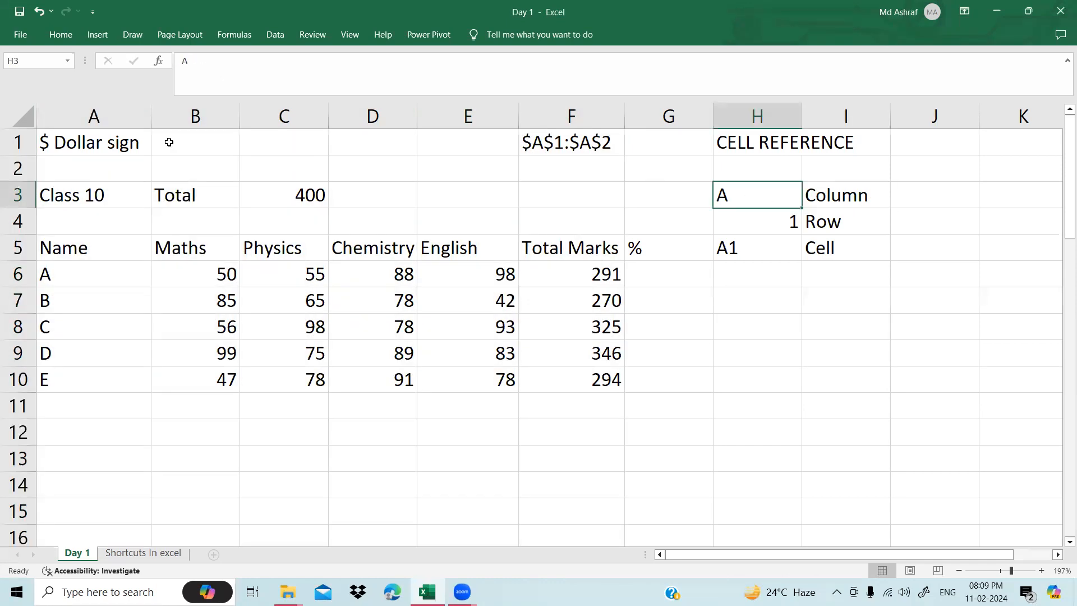
pyautogui.click(10, 144)
pyautogui.moveTo(10, 145); pyautogui.dragTo(16, 255)
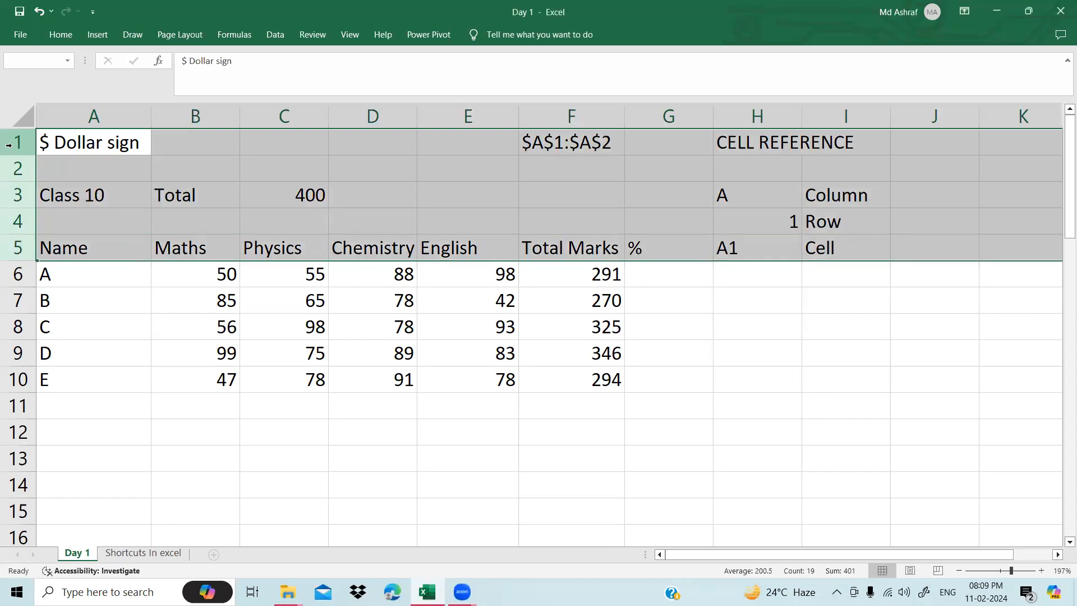
pyautogui.click(607, 187)
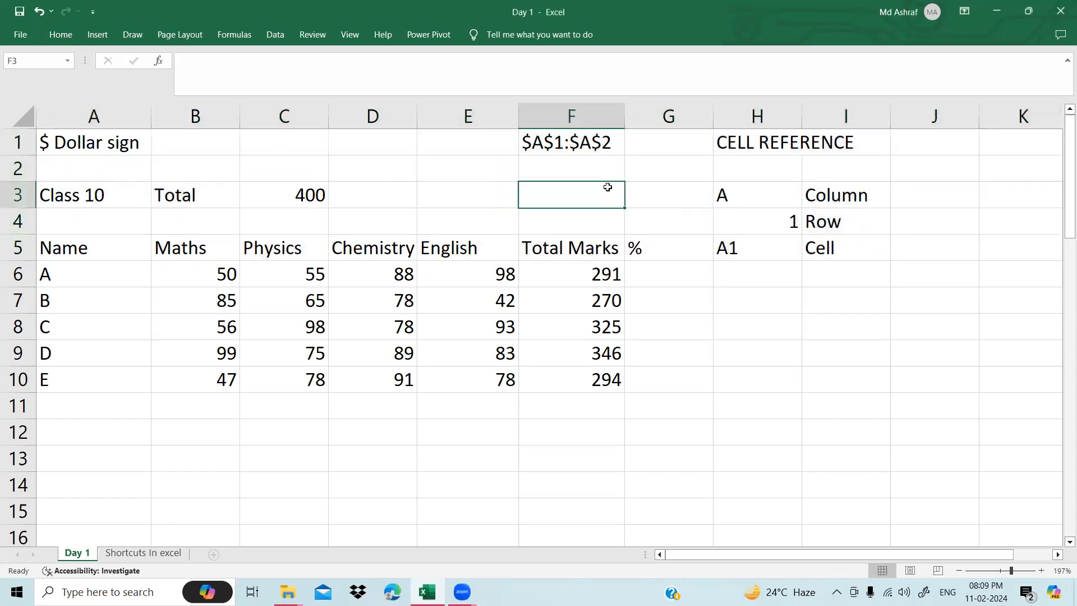
pyautogui.click(845, 225)
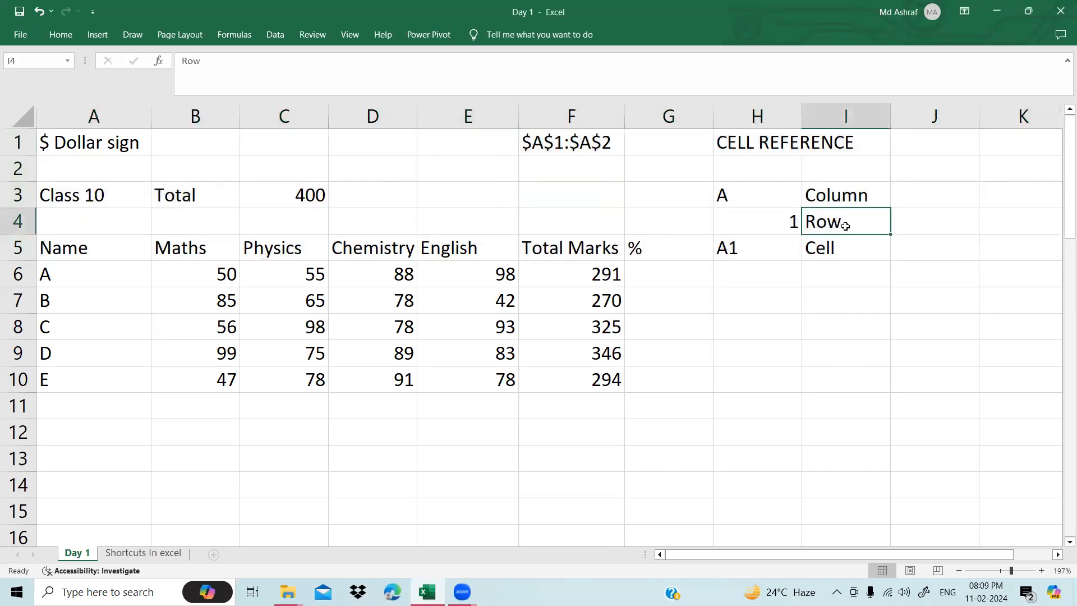
# - Select column A together with row 1, then cell A1 where they cross, to examine how a cell reference is formed
pyautogui.click(98, 112)
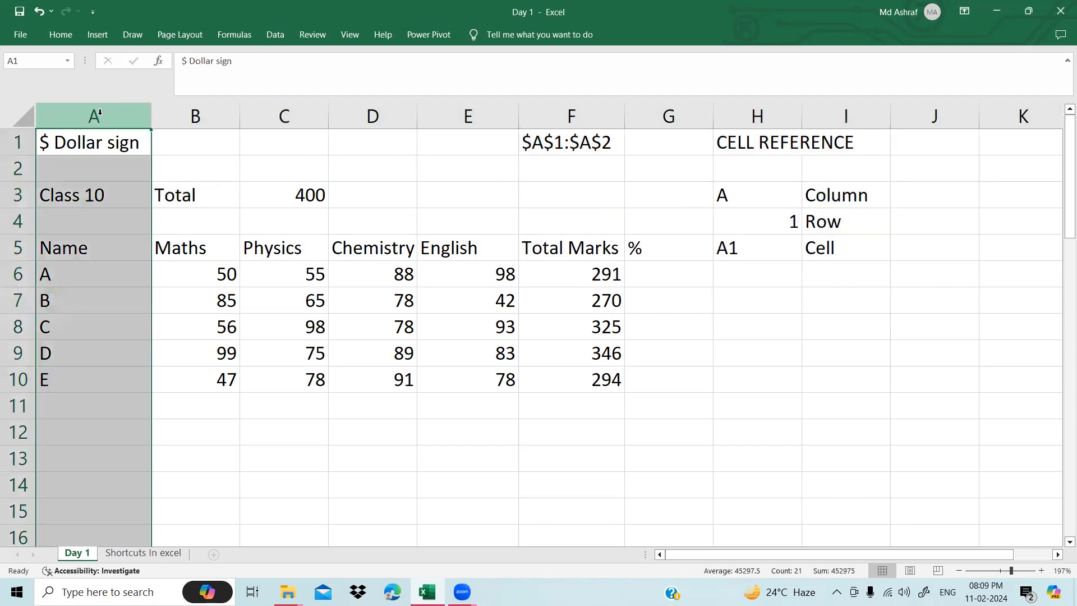
pyautogui.keyDown('ctrl'); pyautogui.click(17, 145); pyautogui.keyUp('ctrl')
pyautogui.press('Tab')
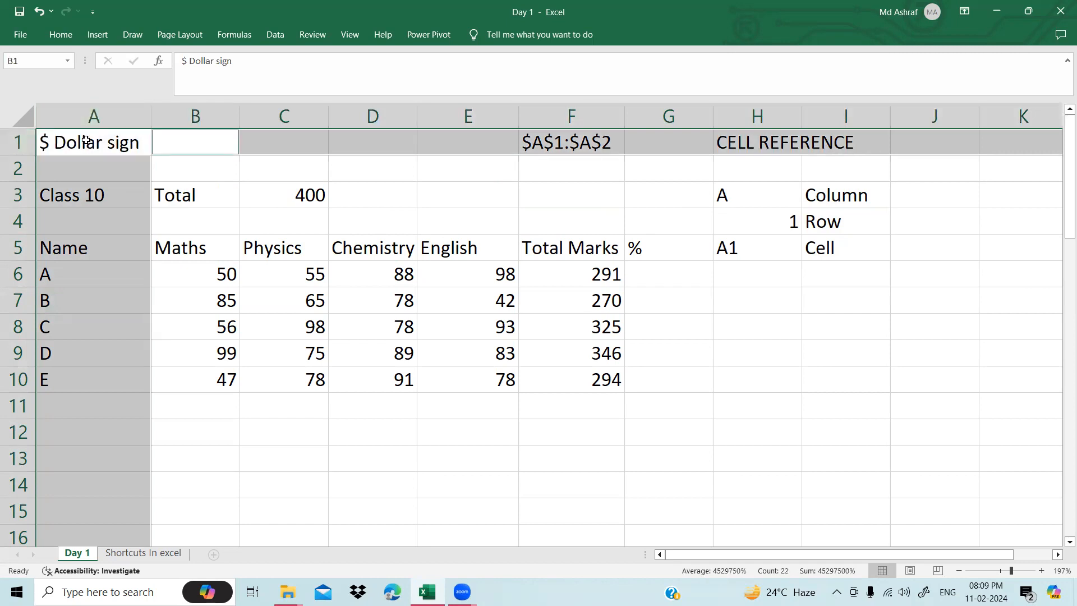
pyautogui.click(86, 140)
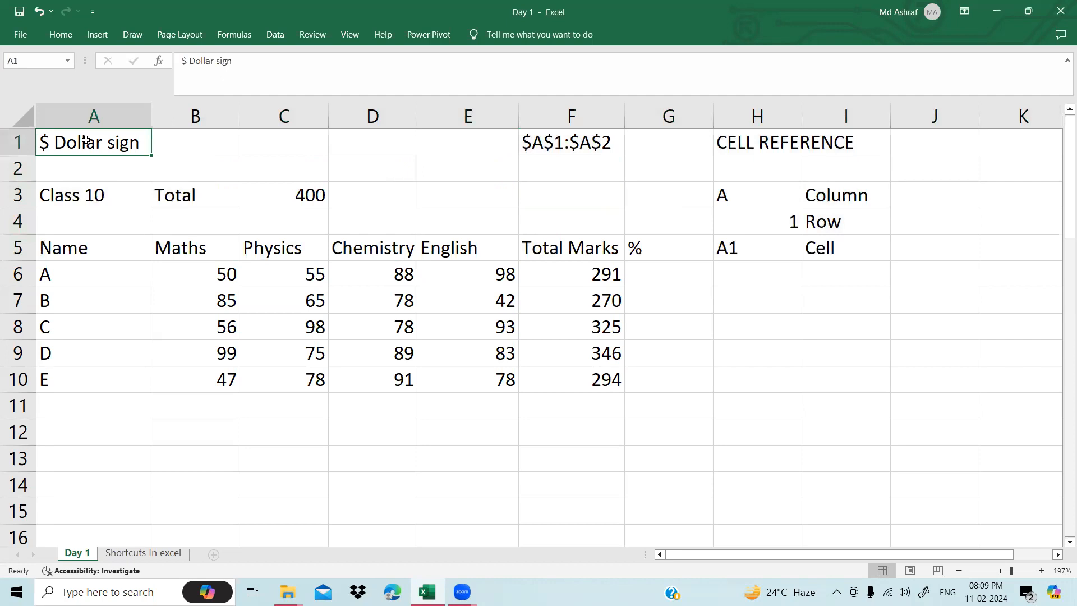
pyautogui.click(767, 256)
pyautogui.click(936, 252)
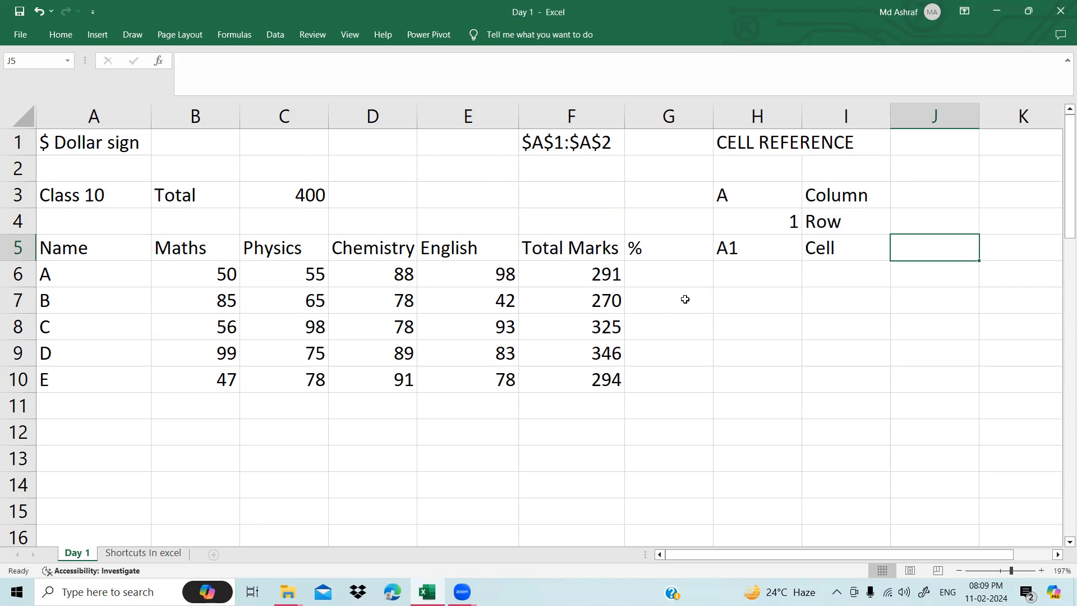
# - Calculate student A's percentage in G6 with the formula =F6/400
pyautogui.click(633, 278)
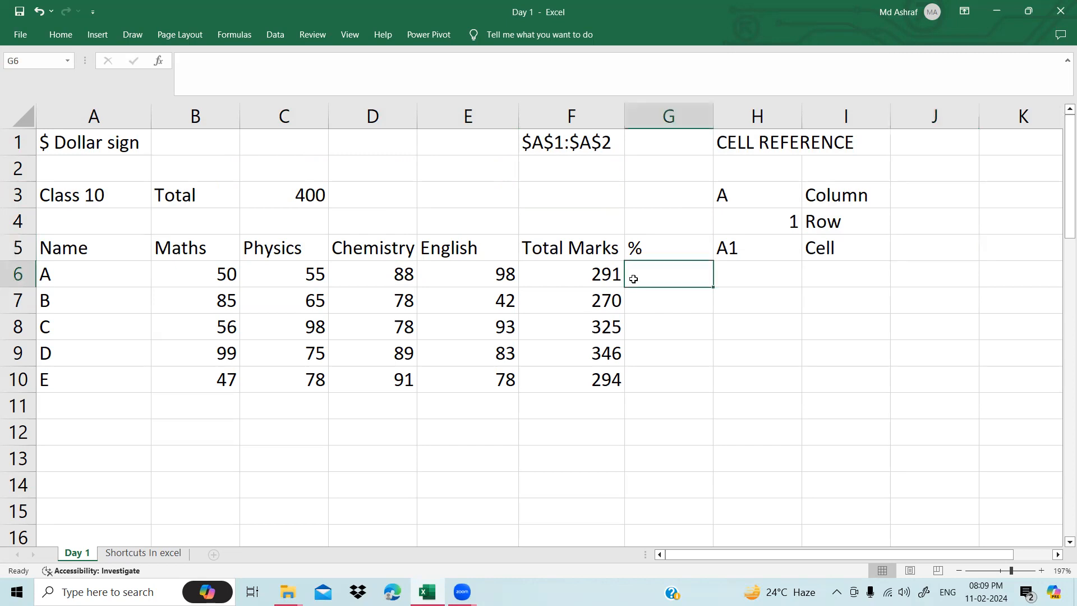
pyautogui.click(599, 274)
pyautogui.click(662, 274)
pyautogui.write('=')
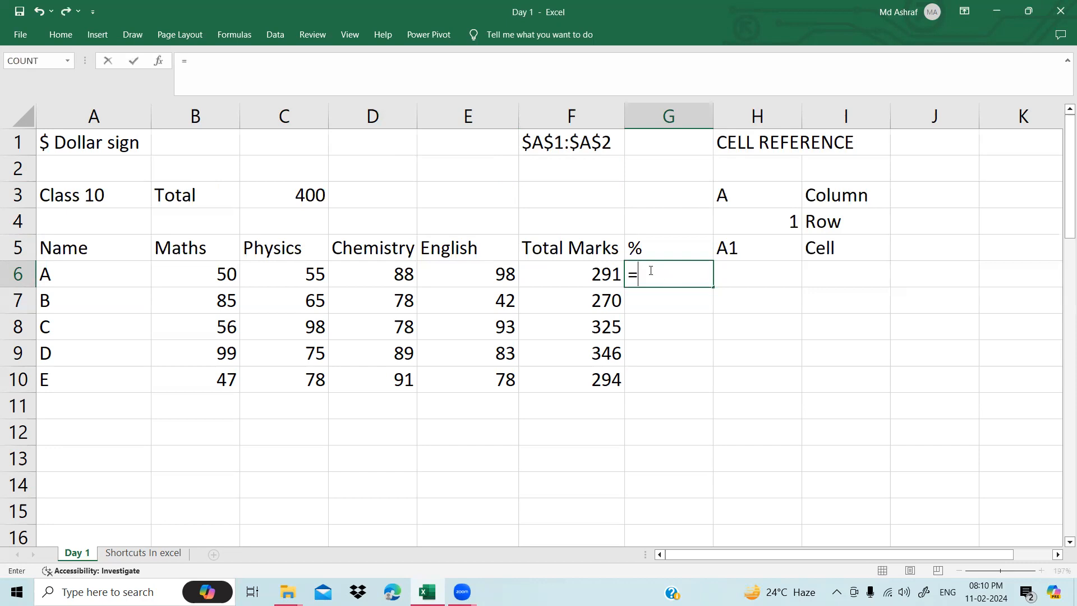
pyautogui.click(592, 269)
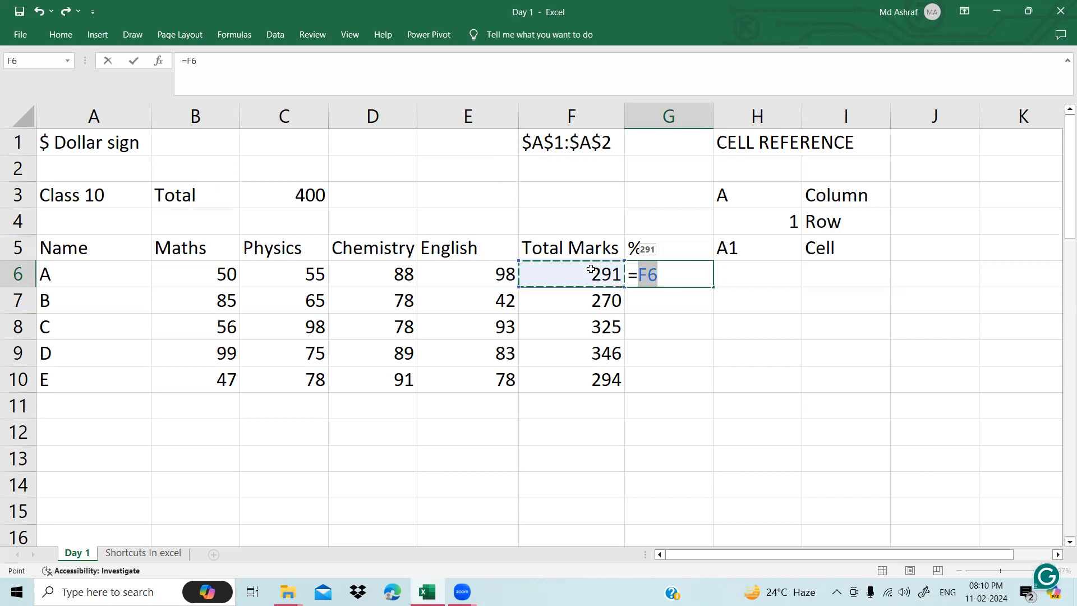
pyautogui.write('/400')
pyautogui.press('Return')
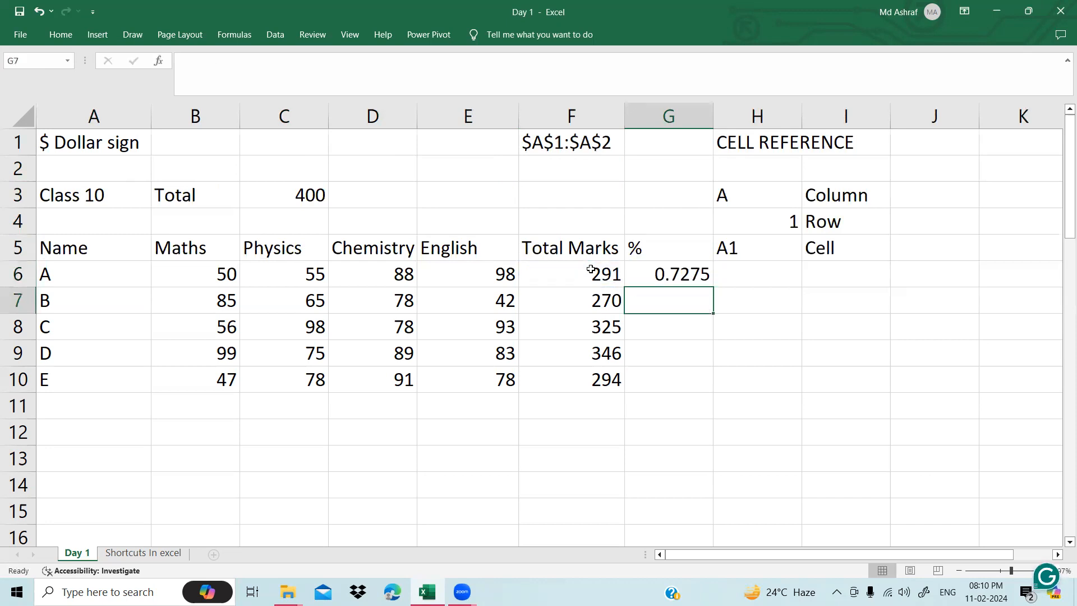
# - Replace the fixed 400 in G6's formula with the total marks cell, making it =F6/C3
pyautogui.click(683, 275)
pyautogui.click(680, 320)
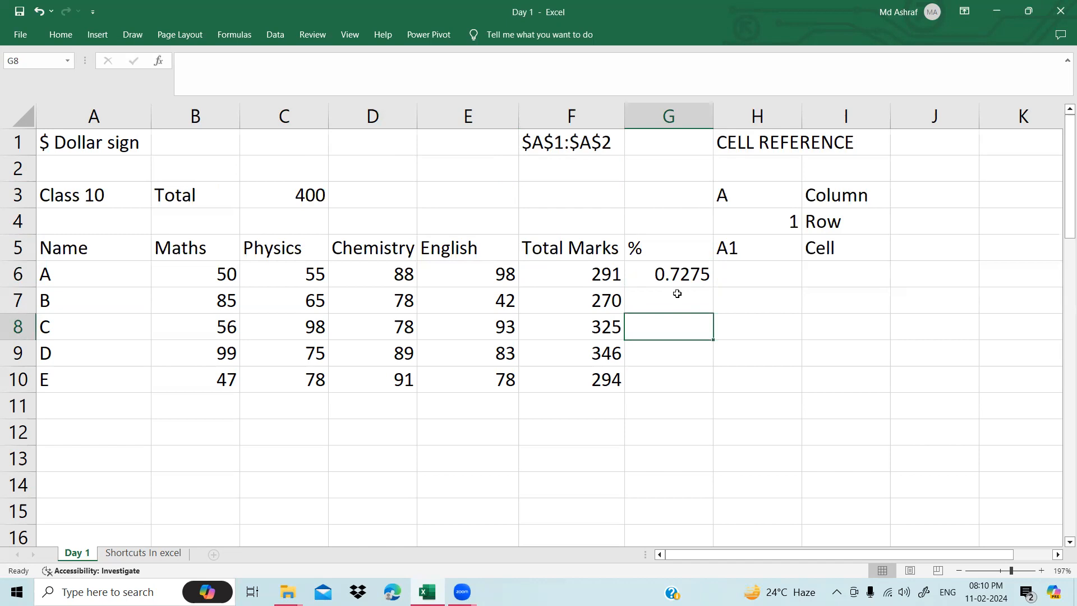
pyautogui.click(677, 274)
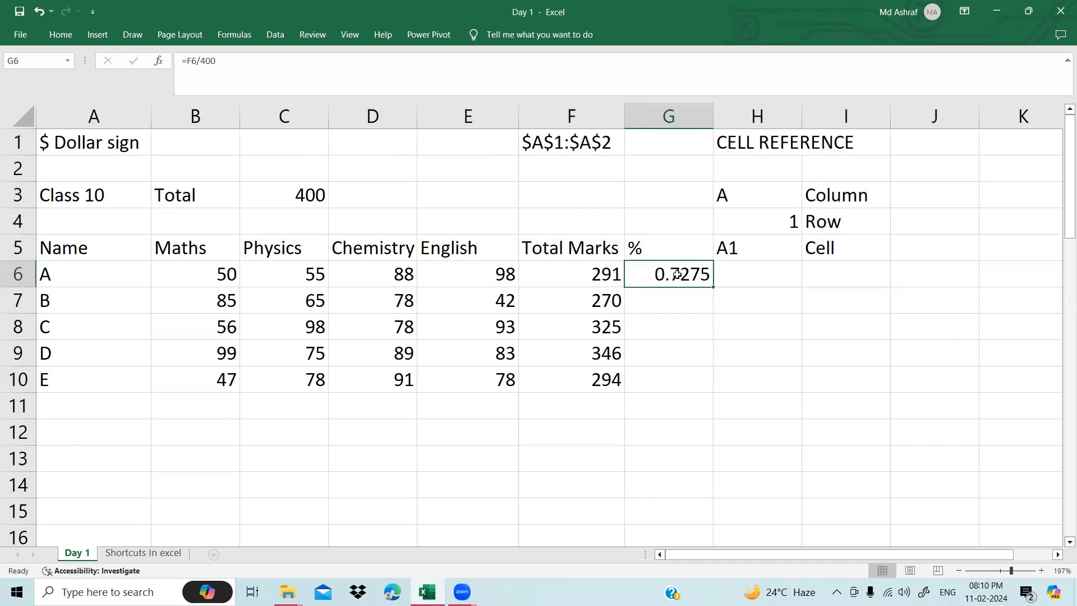
pyautogui.click(311, 199)
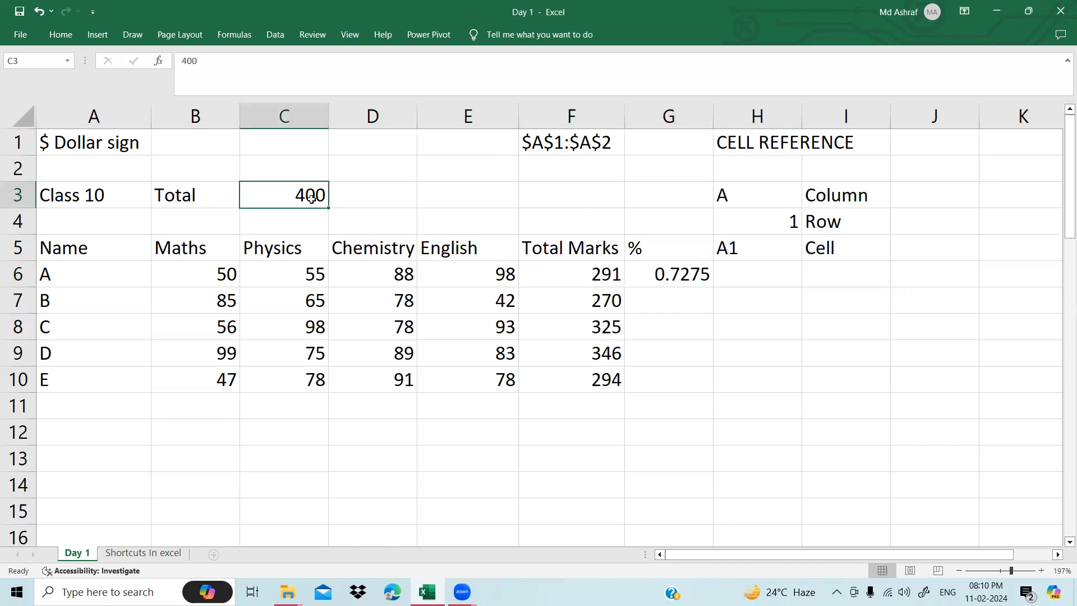
pyautogui.click(680, 279)
pyautogui.doubleClick(680, 279)
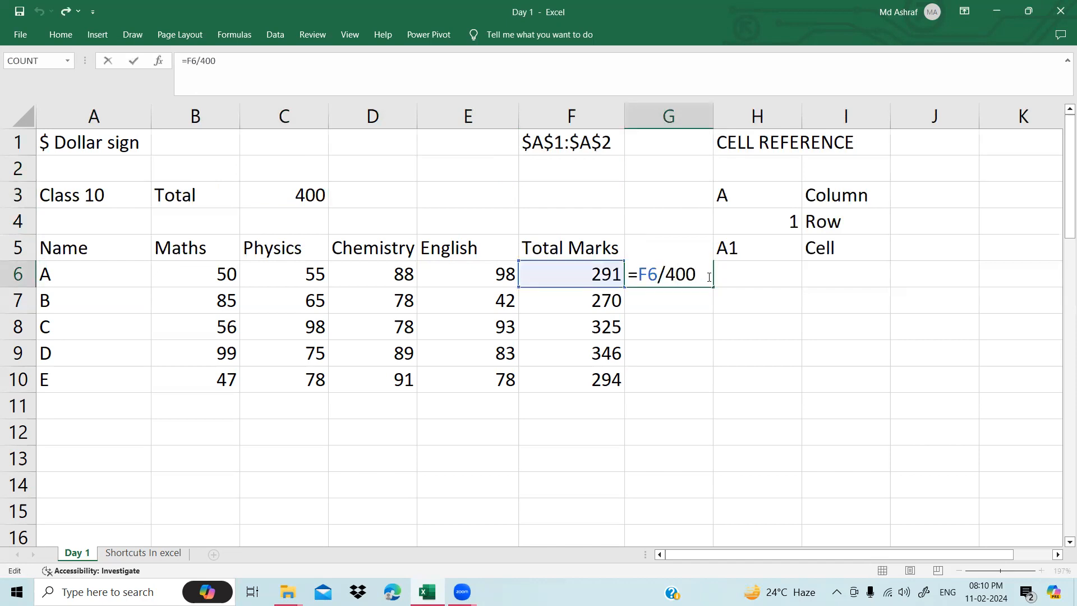
pyautogui.press('BackSpace')
pyautogui.press('BackSpace')
pyautogui.press('BackSpace')
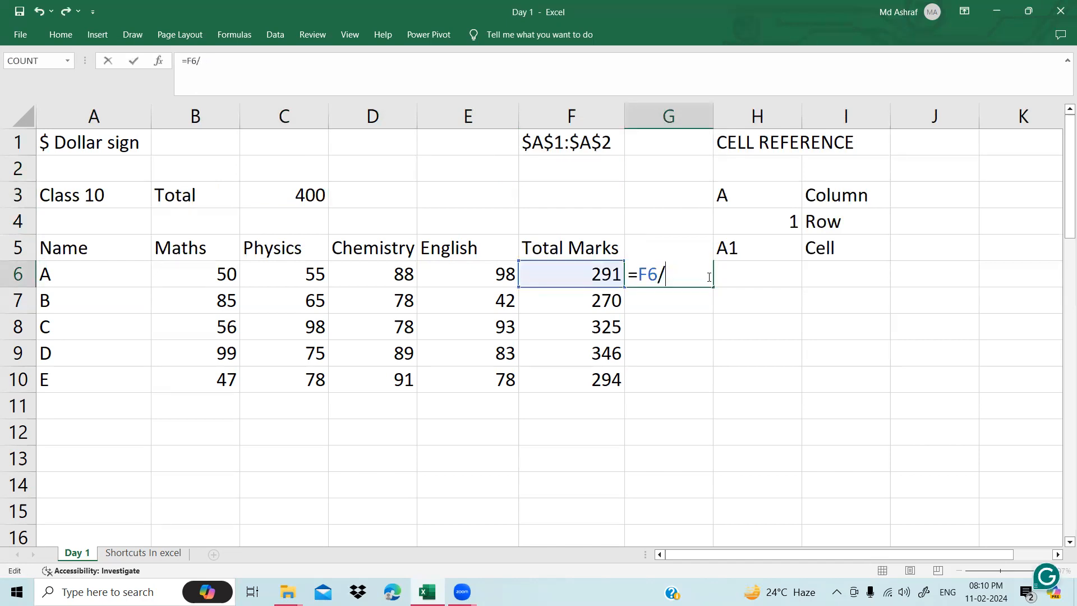
pyautogui.click(305, 196)
pyautogui.press('Return')
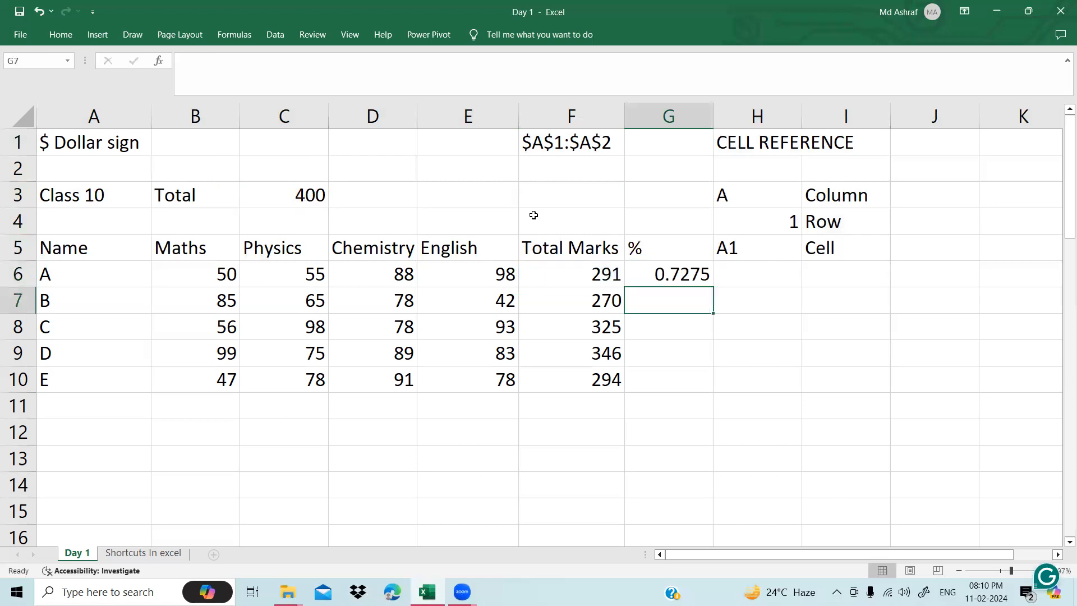
# - Fill the percentage formula from G6 down to G14 and inspect the copied formulas in G10 and G7
pyautogui.click(683, 266)
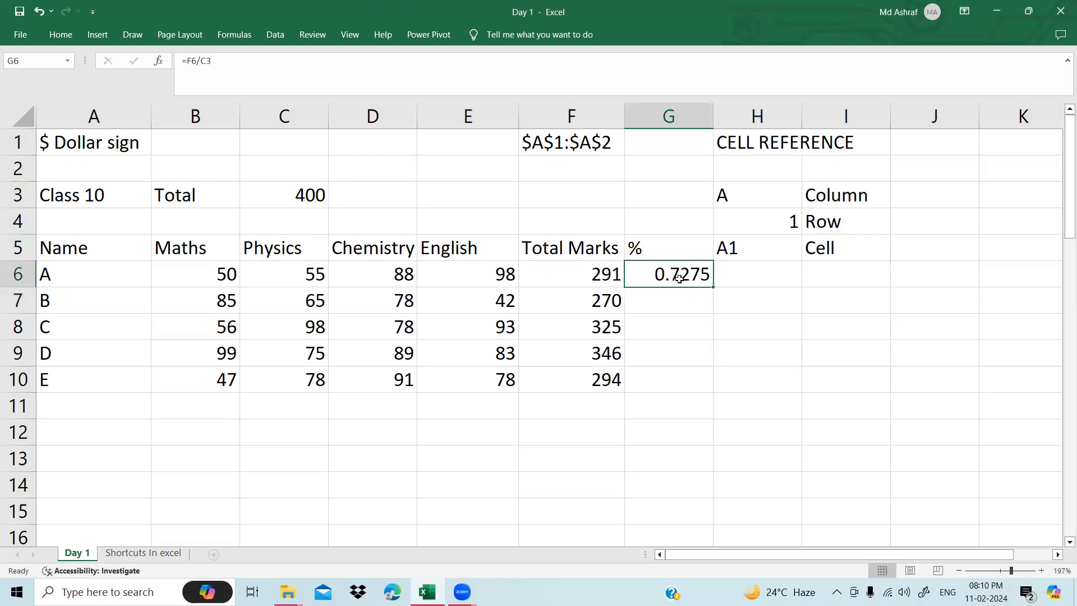
pyautogui.moveTo(713, 286); pyautogui.dragTo(714, 497)
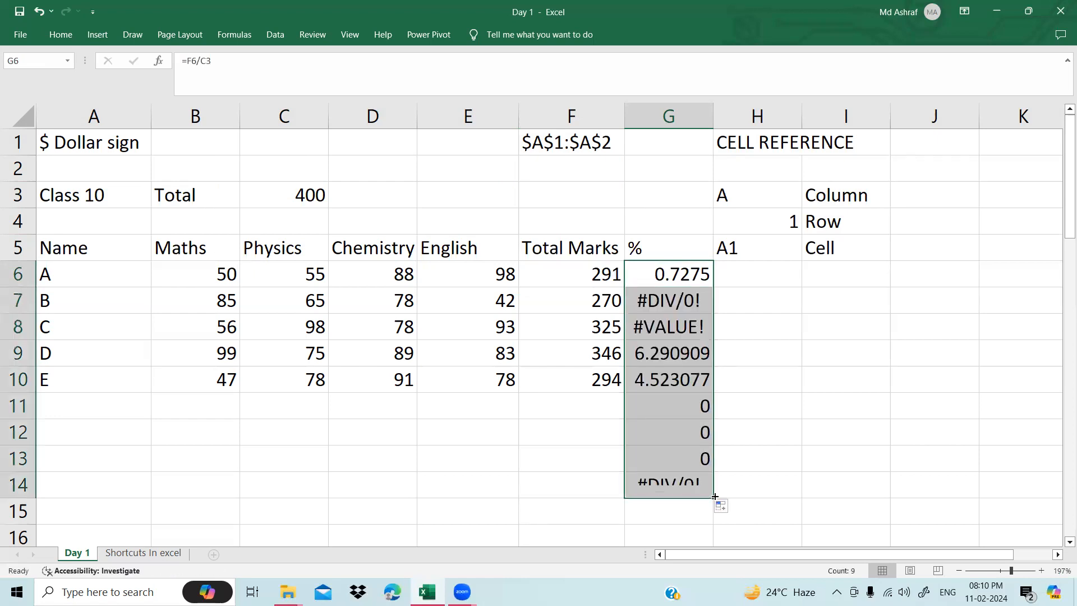
pyautogui.click(660, 371)
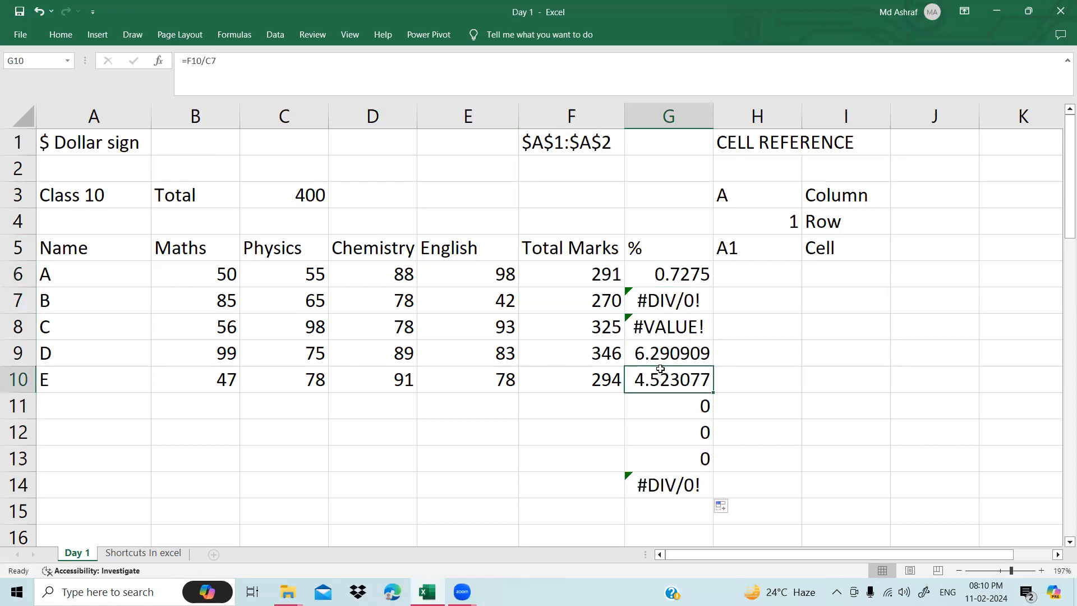
pyautogui.click(680, 309)
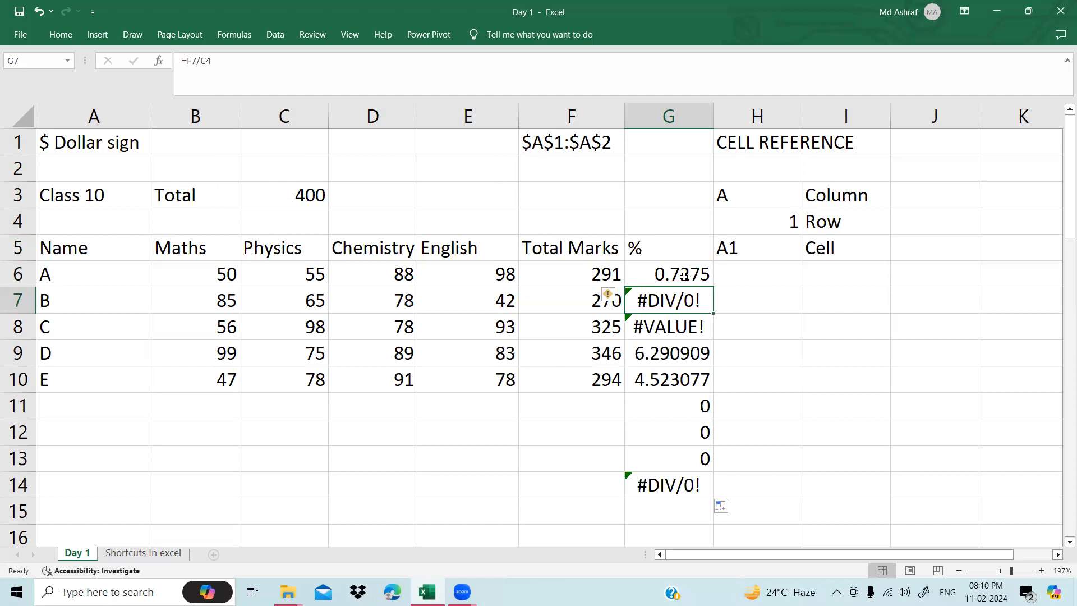
# - Add the note "Cpy paste" in I9 and "vertically" in J9
pyautogui.click(813, 346)
pyautogui.write('C')
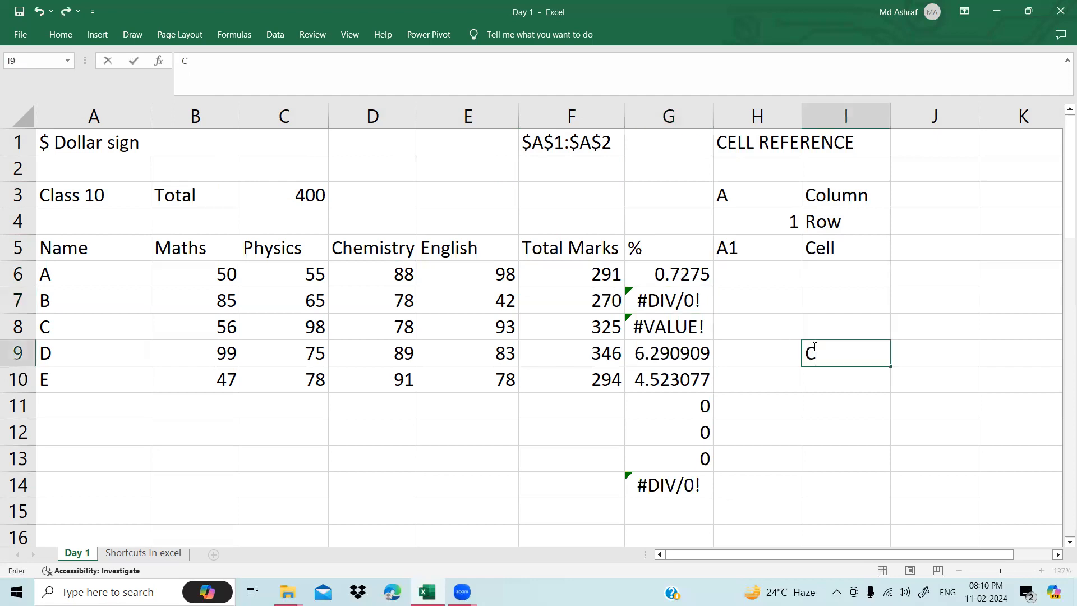
pyautogui.write('py ')
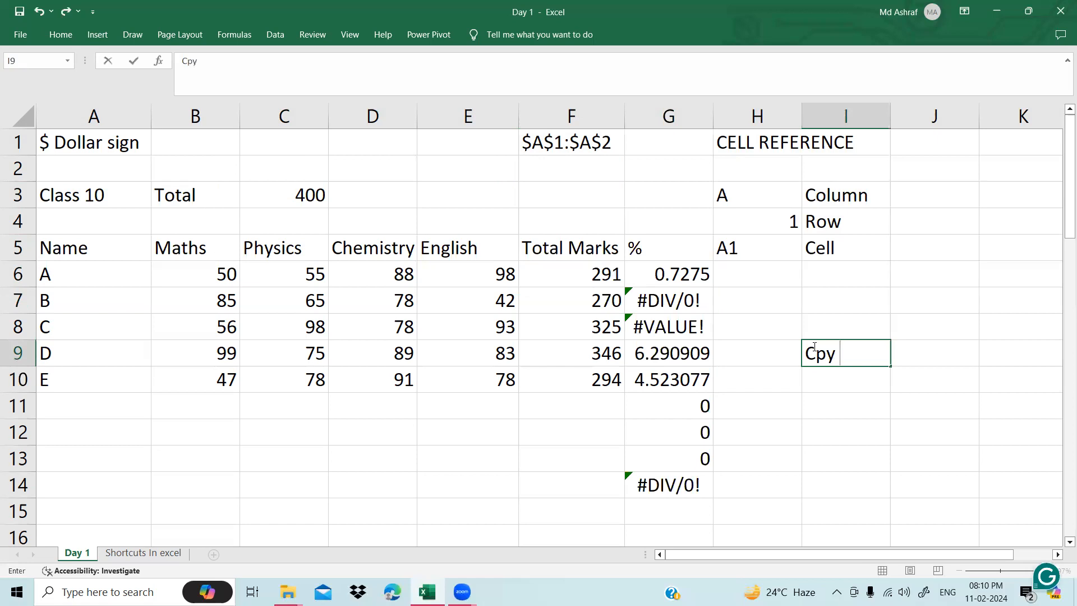
pyautogui.write('paste')
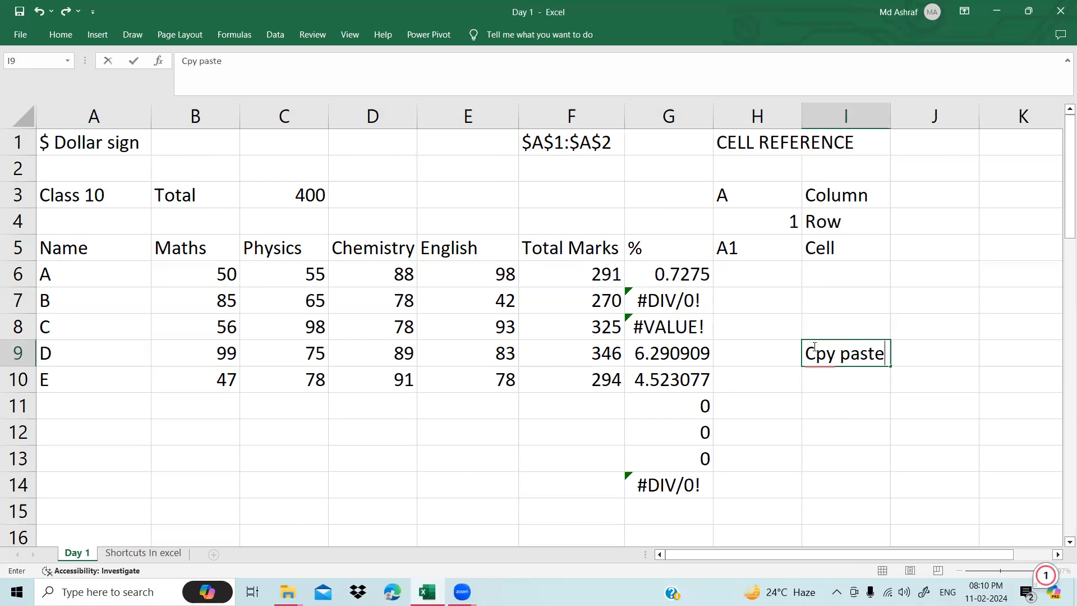
pyautogui.press('Tab')
pyautogui.write('ve')
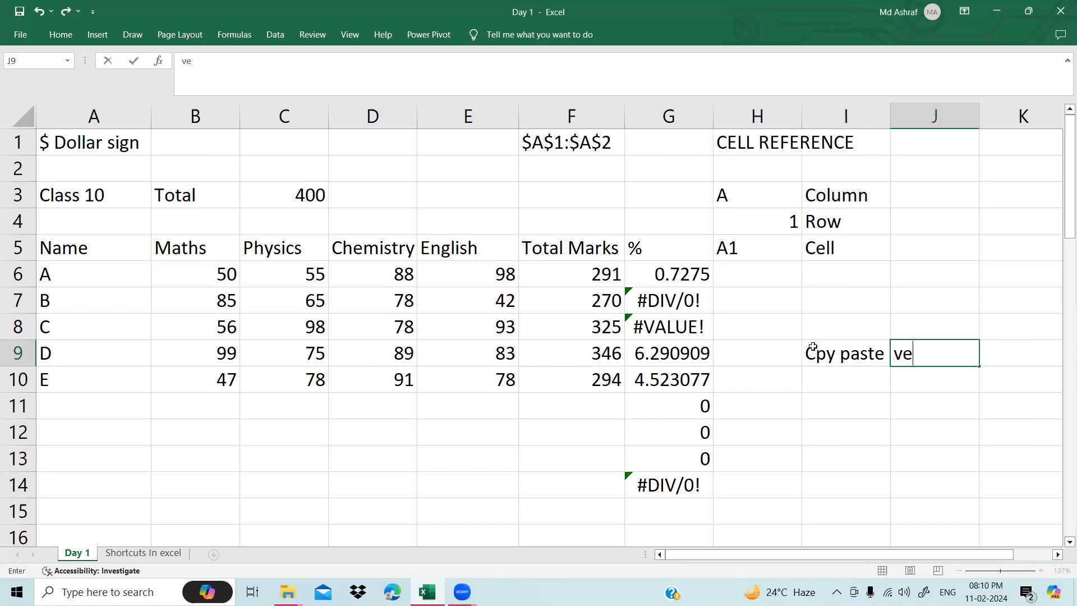
pyautogui.write('rtically')
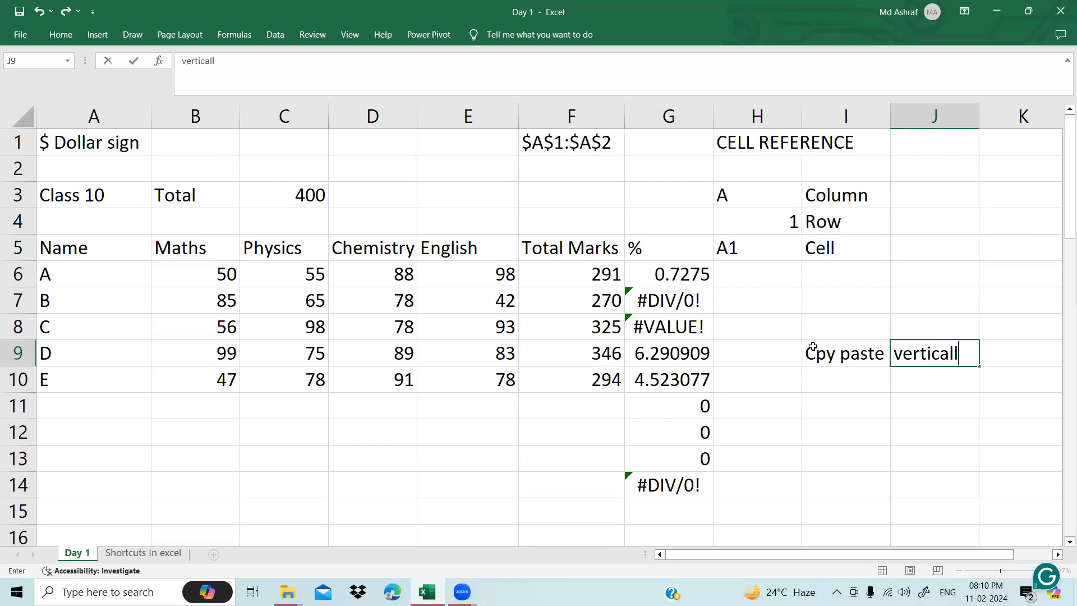
pyautogui.moveTo(827, 278); pyautogui.dragTo(839, 421)
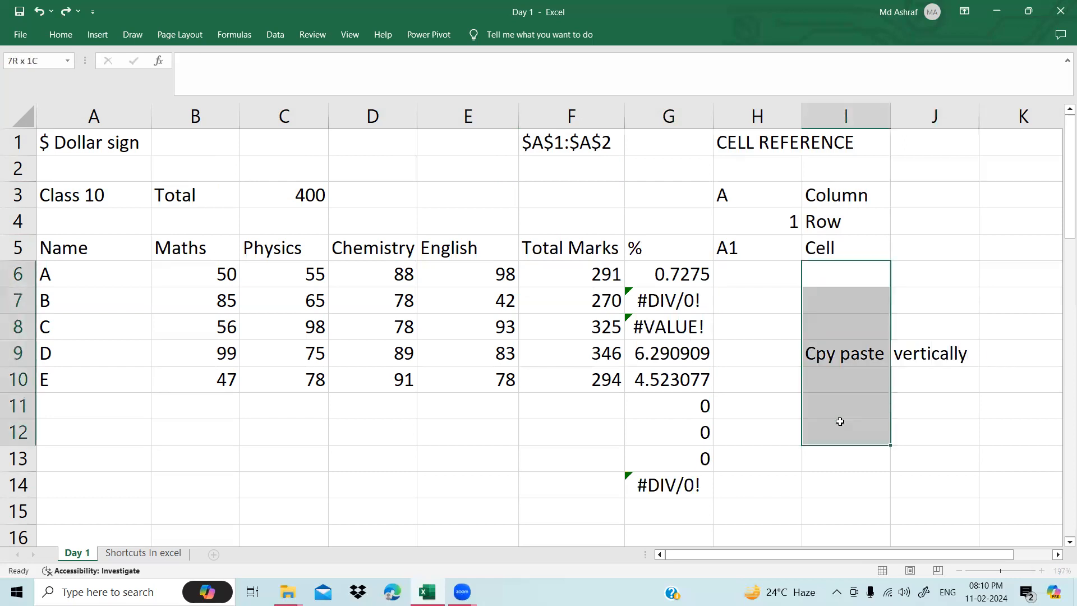
pyautogui.click(928, 359)
# - Enter the note "column same but row change" in I10, below the copy-paste note
pyautogui.click(868, 388)
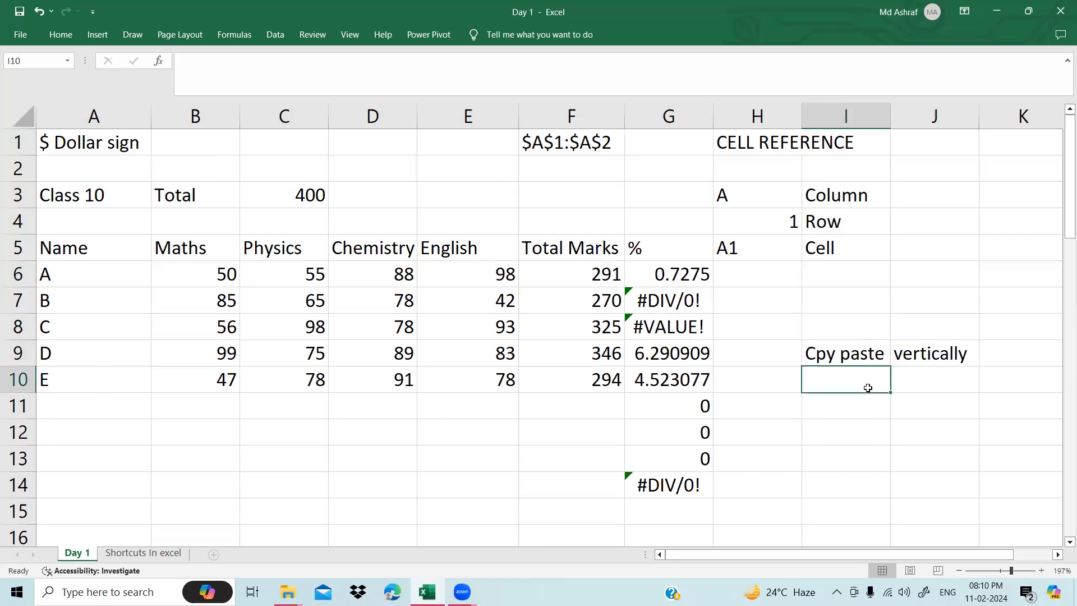
pyautogui.write('colu')
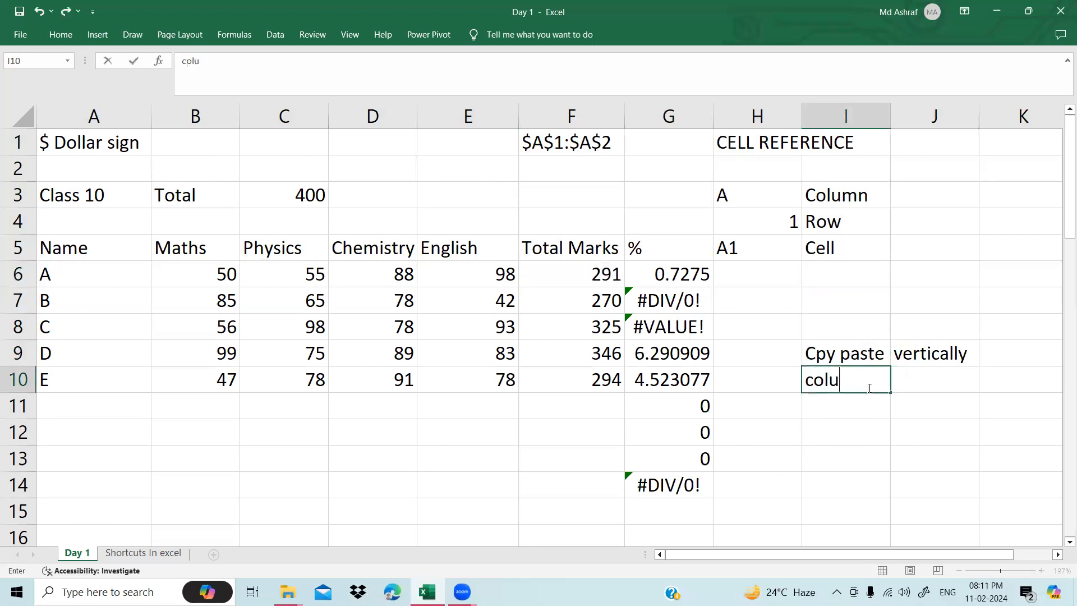
pyautogui.write('mn same')
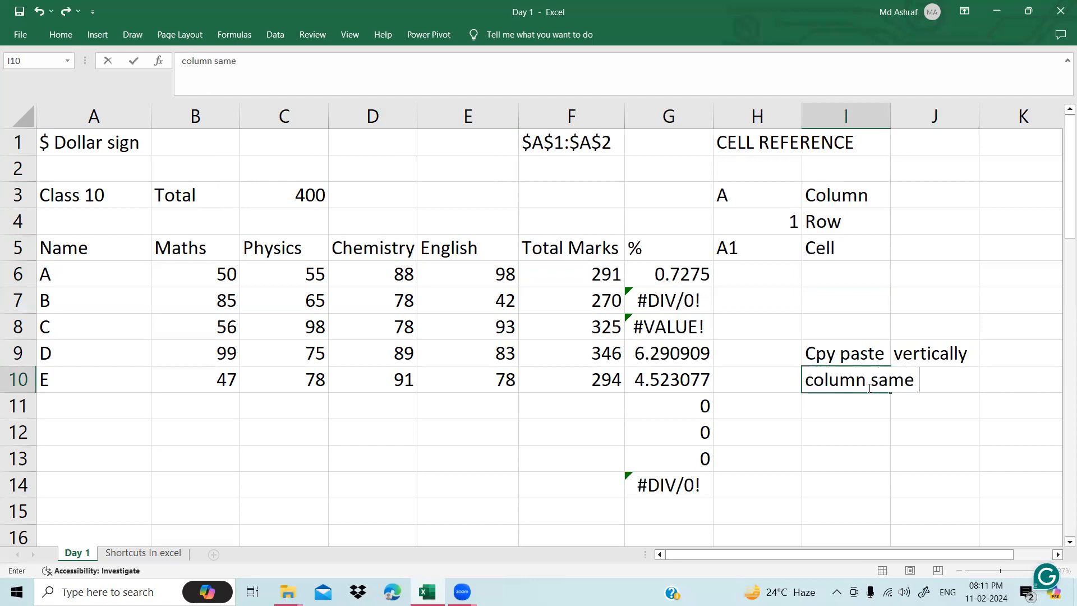
pyautogui.write(' but row c')
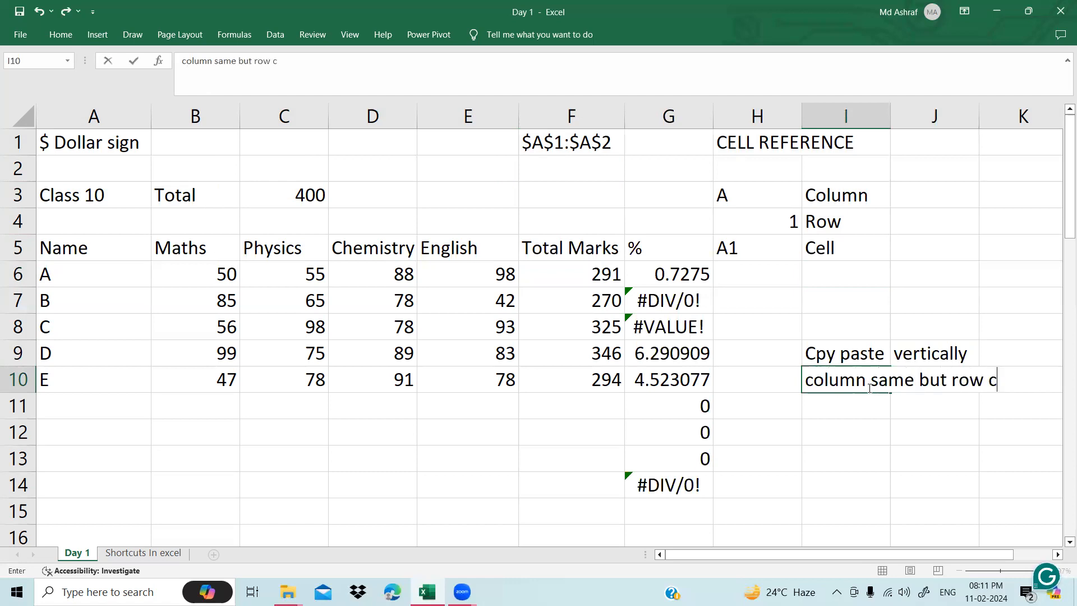
pyautogui.write('hange')
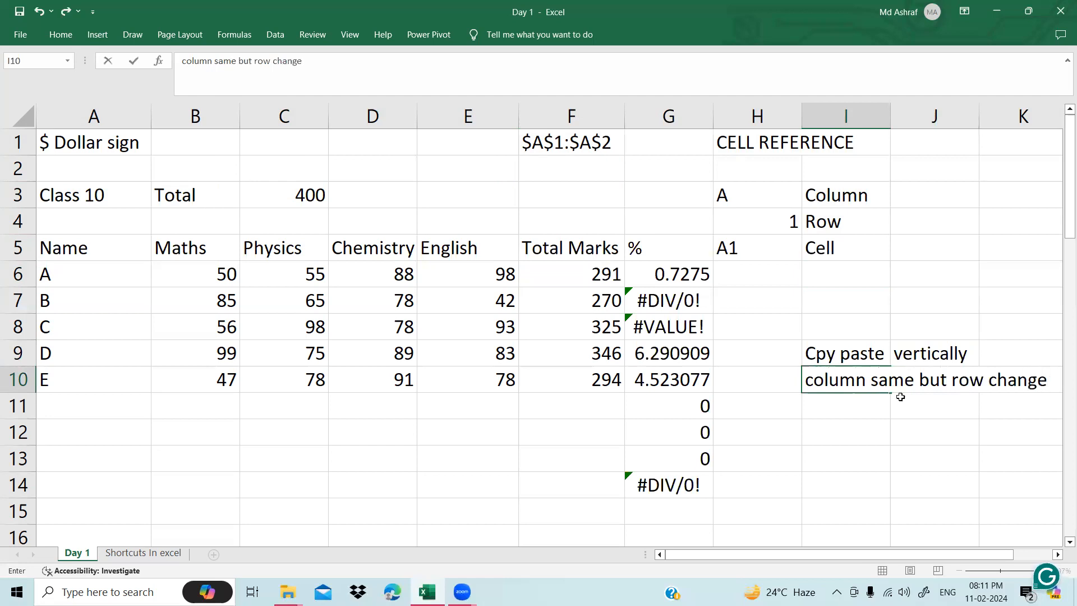
pyautogui.click(851, 430)
pyautogui.click(754, 283)
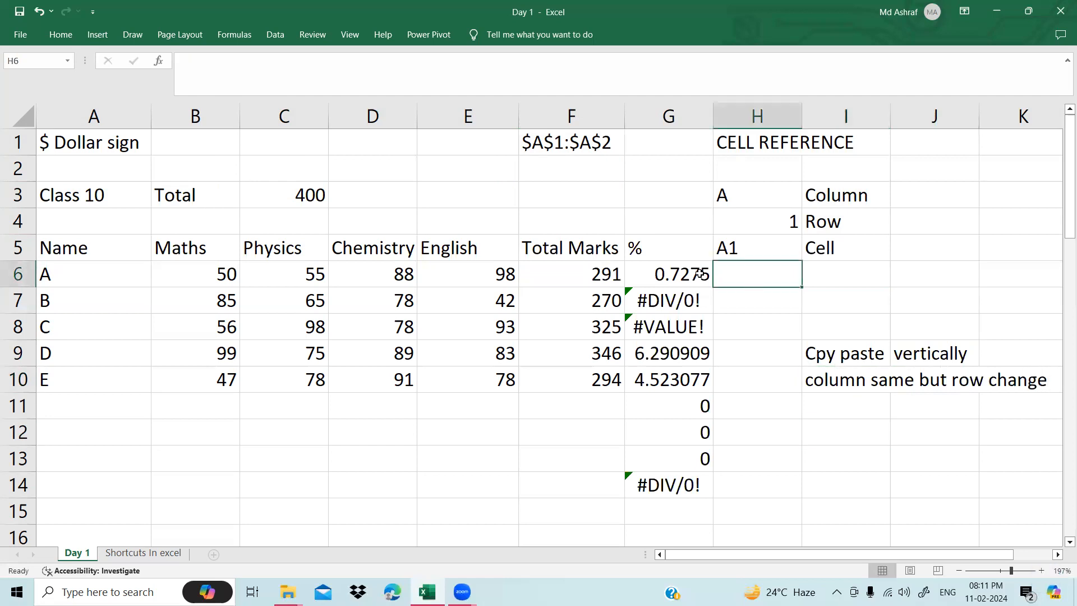
pyautogui.click(700, 273)
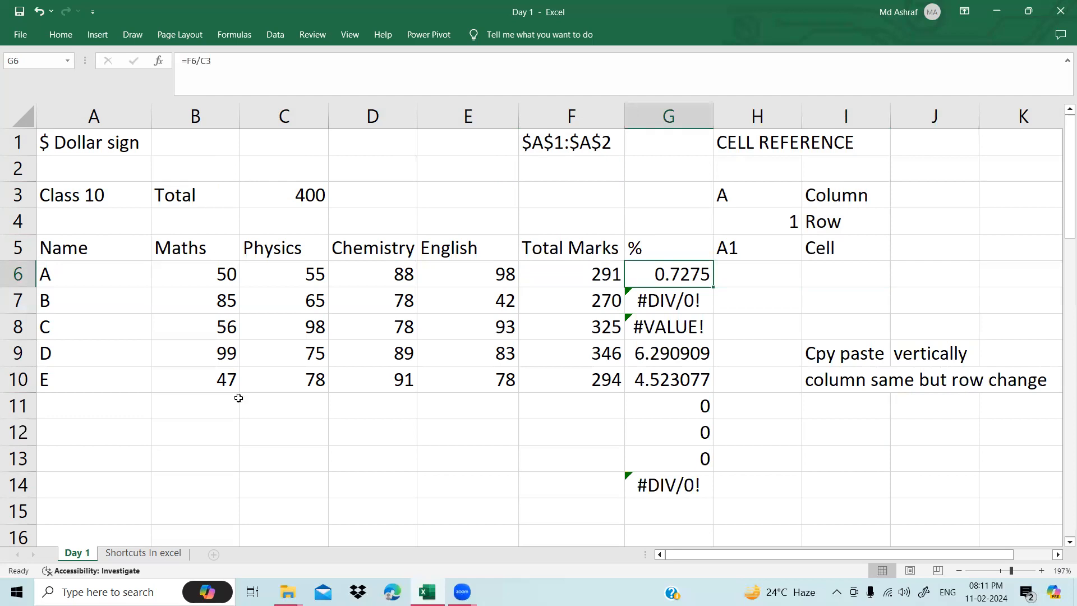
pyautogui.click(205, 407)
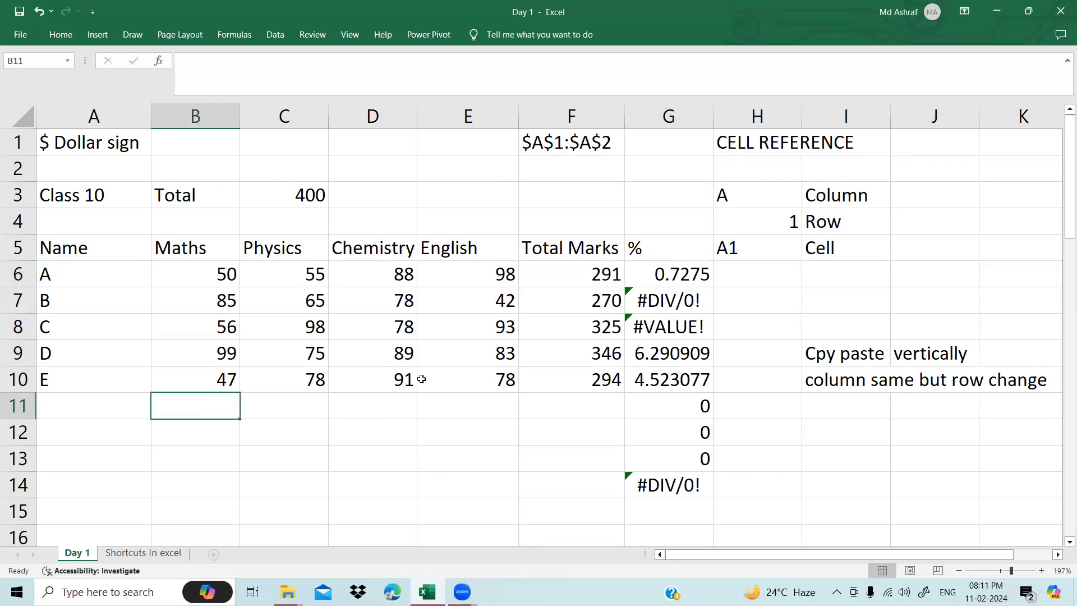
pyautogui.write('=')
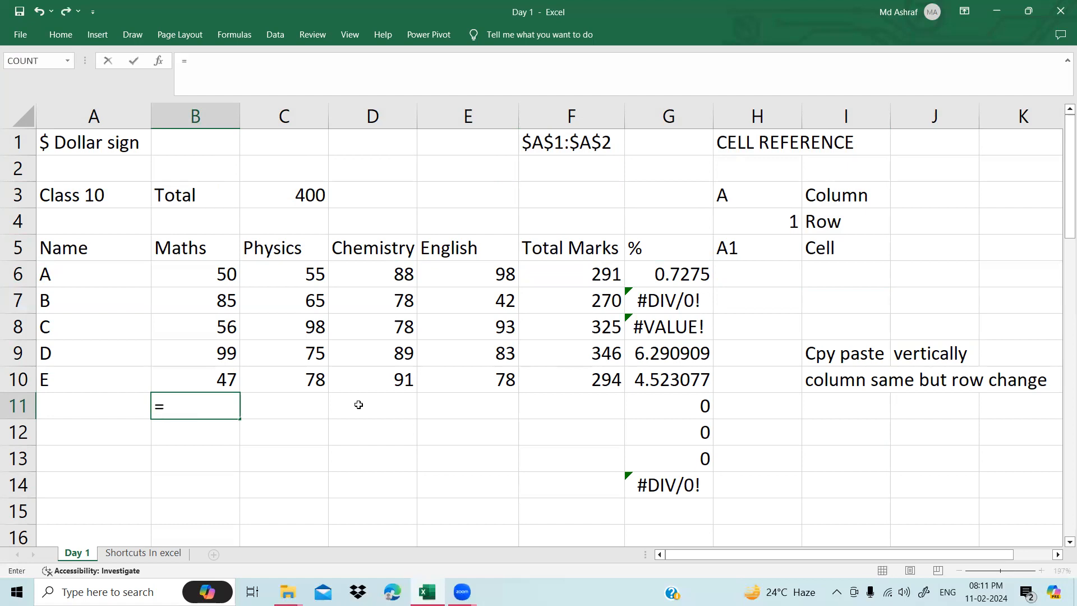
pyautogui.press('BackSpace')
pyautogui.click(334, 401)
pyautogui.moveTo(231, 406); pyautogui.dragTo(580, 411)
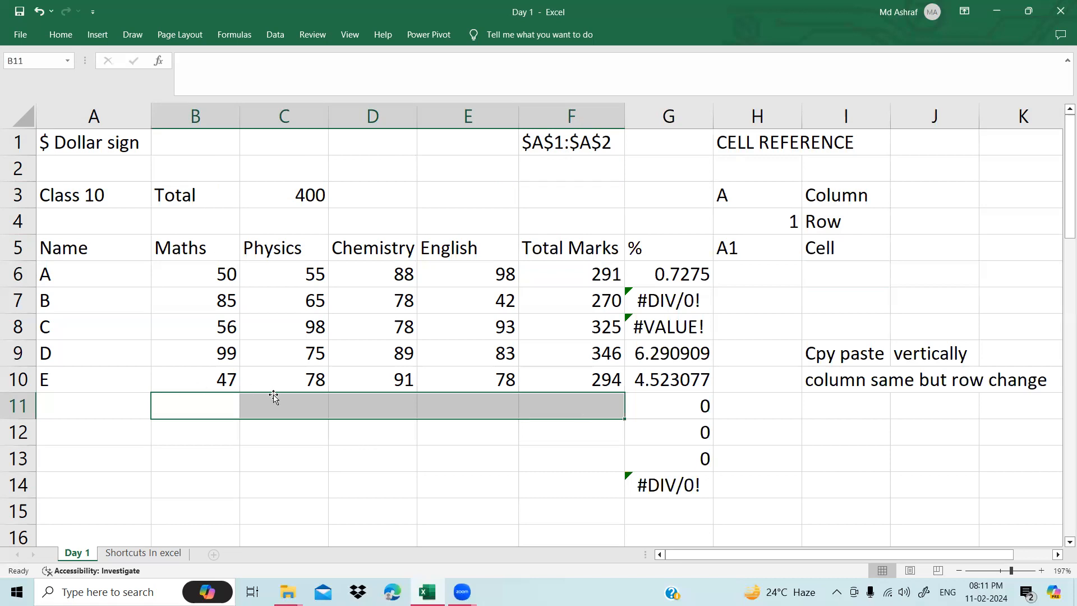
pyautogui.click(589, 398)
pyautogui.click(888, 390)
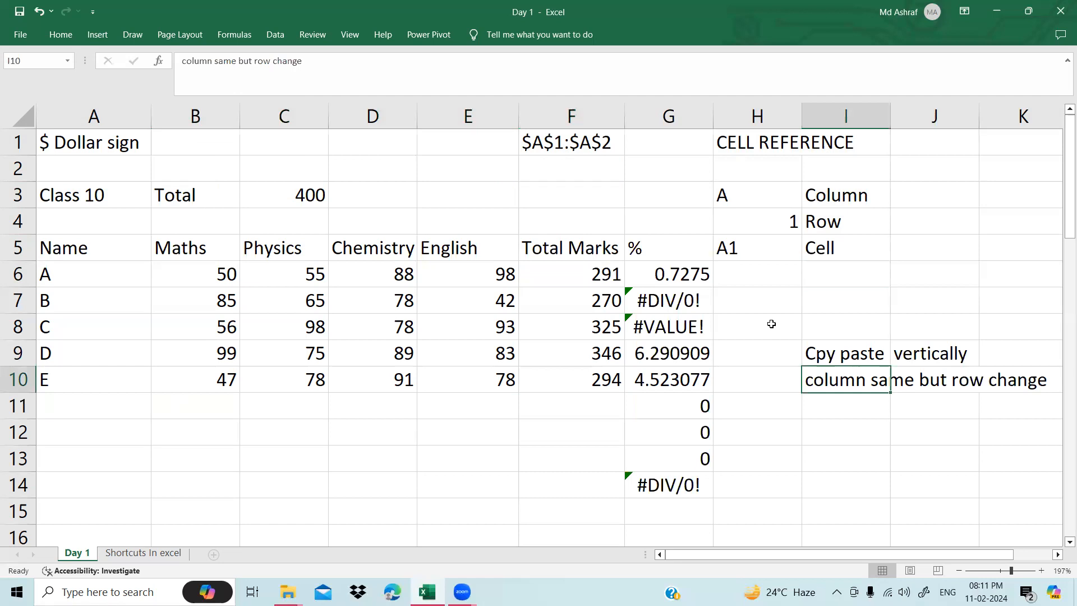
# - Examine the percentage formulas in G6, G7 and G8 to compare how their cell references shift row by row
pyautogui.click(671, 274)
pyautogui.click(661, 315)
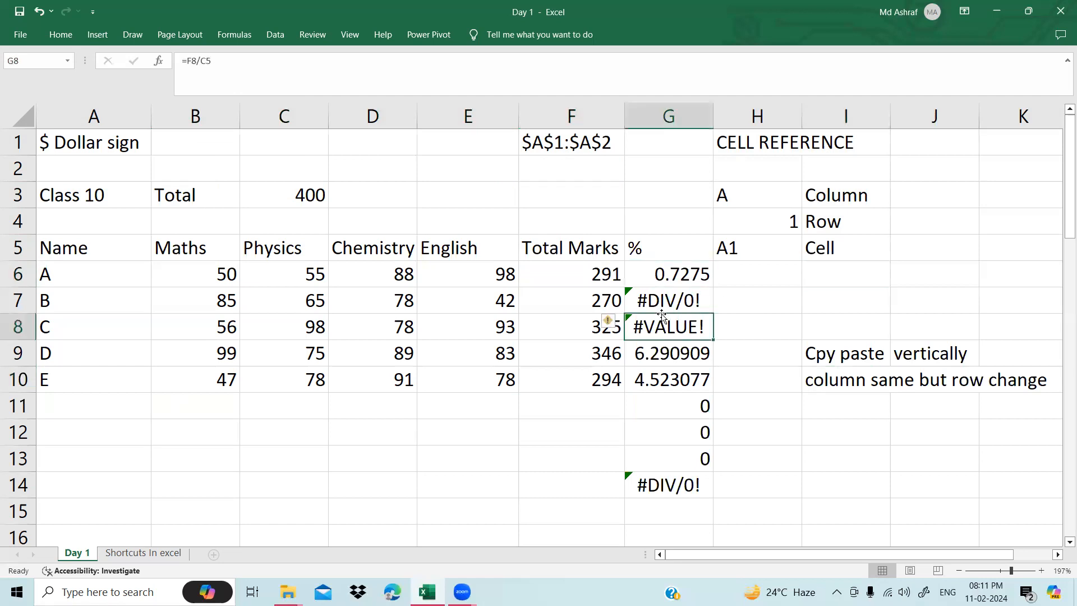
pyautogui.click(659, 274)
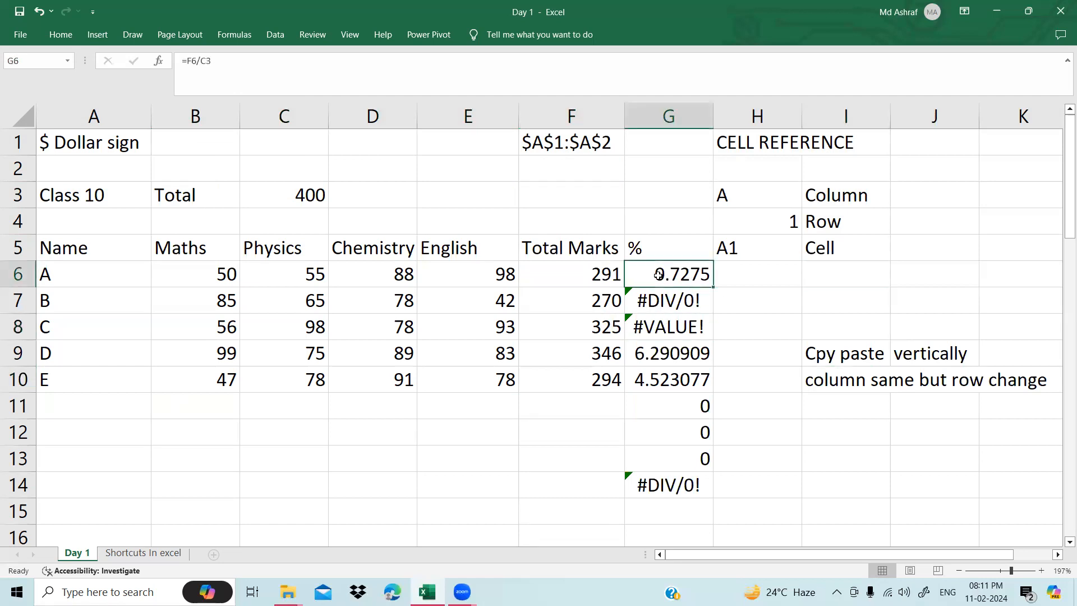
pyautogui.doubleClick(659, 273)
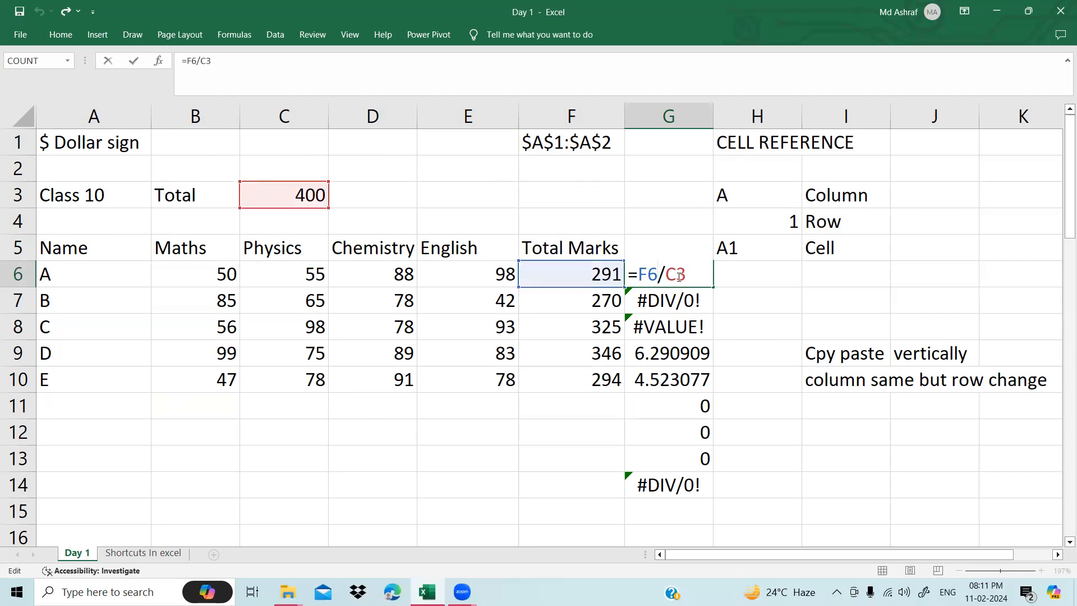
pyautogui.press('Return')
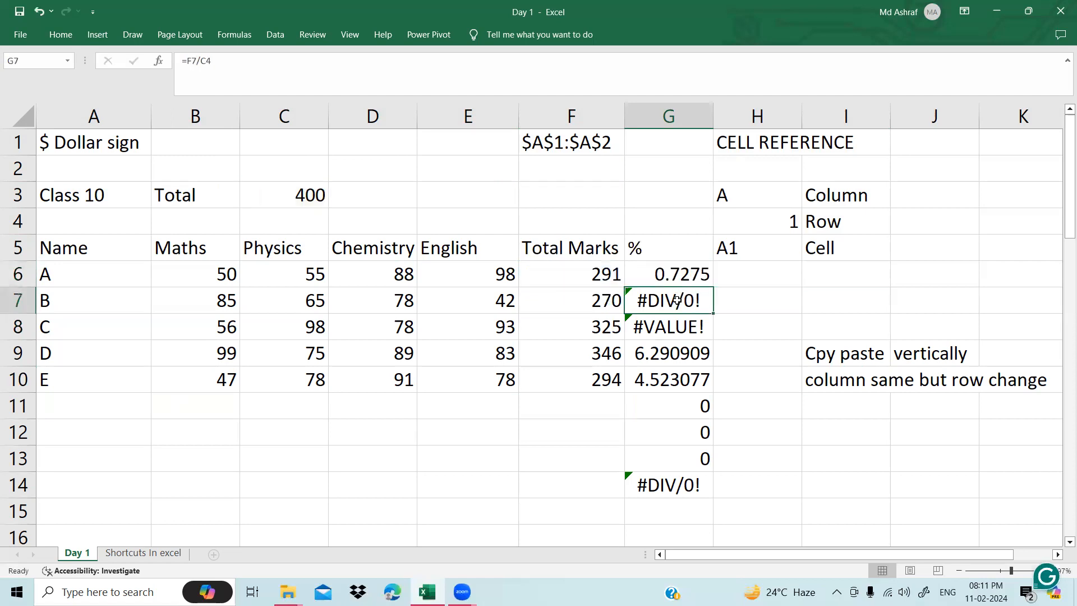
pyautogui.doubleClick(674, 305)
pyautogui.moveTo(211, 60); pyautogui.dragTo(188, 60)
pyautogui.click(239, 70)
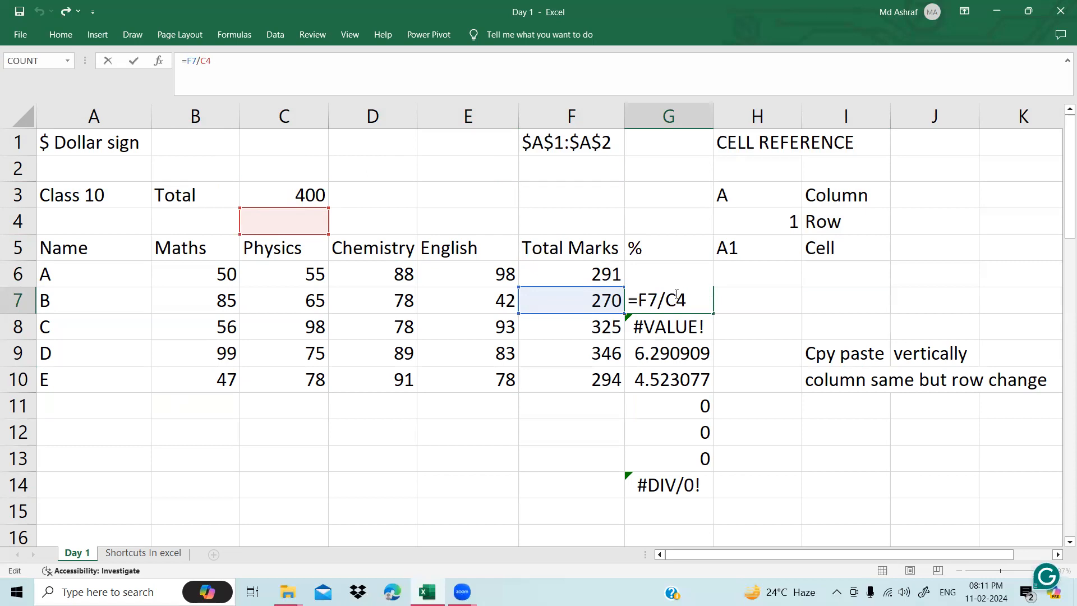
pyautogui.press('Return')
# - Try an absolute reference to the total marks cell in G6's formula, then re-enter it as the relative reference C3
pyautogui.doubleClick(677, 275)
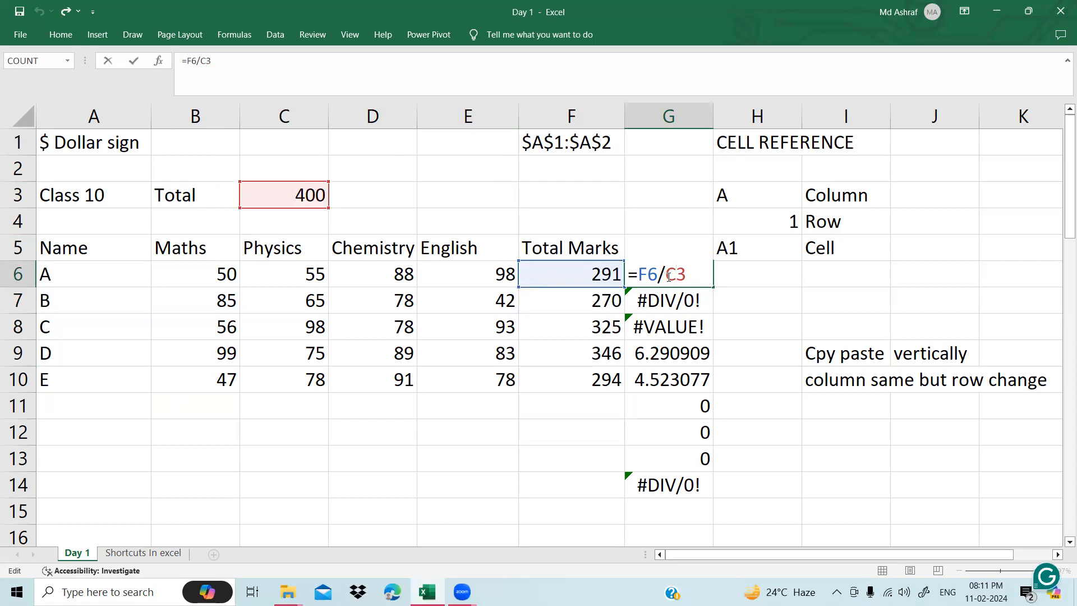
pyautogui.click(665, 275)
pyautogui.press('F4')
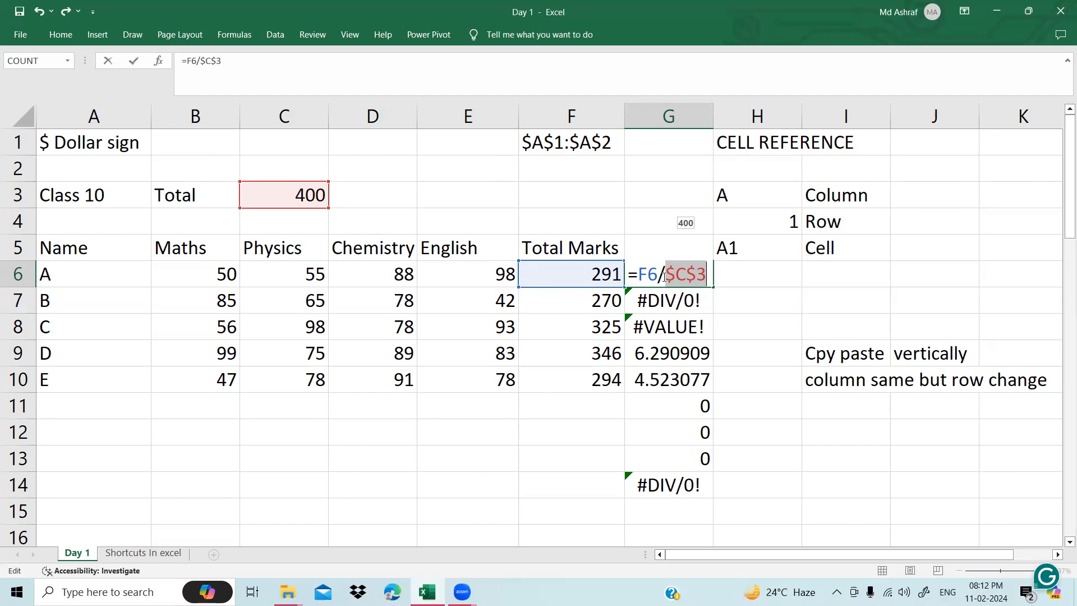
pyautogui.press('BackSpace')
pyautogui.press('BackSpace')
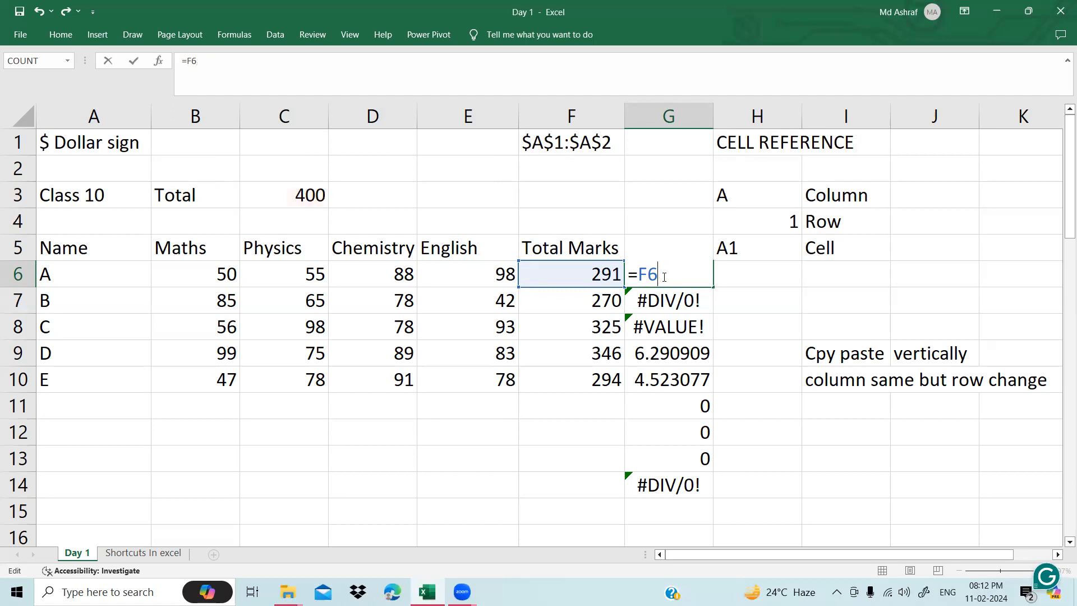
pyautogui.write('/')
pyautogui.click(310, 194)
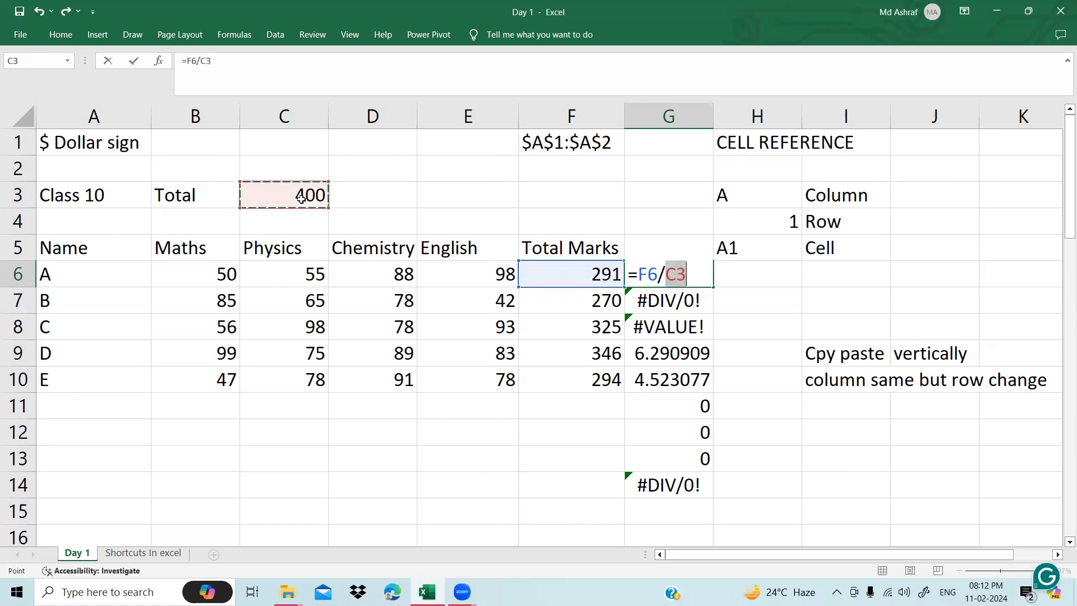
# - Lock the total marks reference in G6's formula with dollar signs, making it =F6/$C$3
pyautogui.click(672, 276)
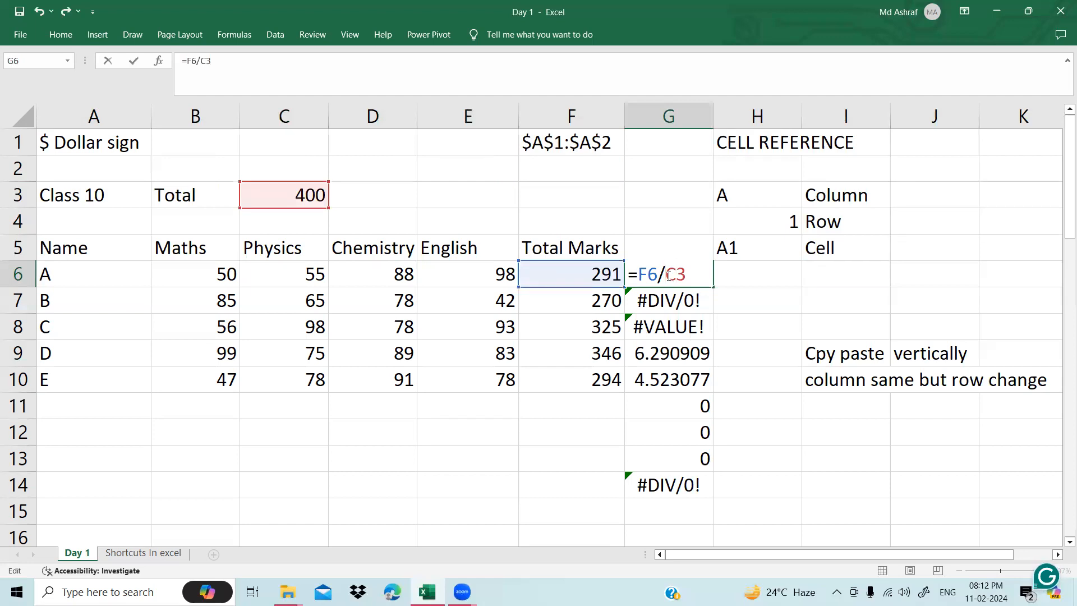
pyautogui.write('$C$')
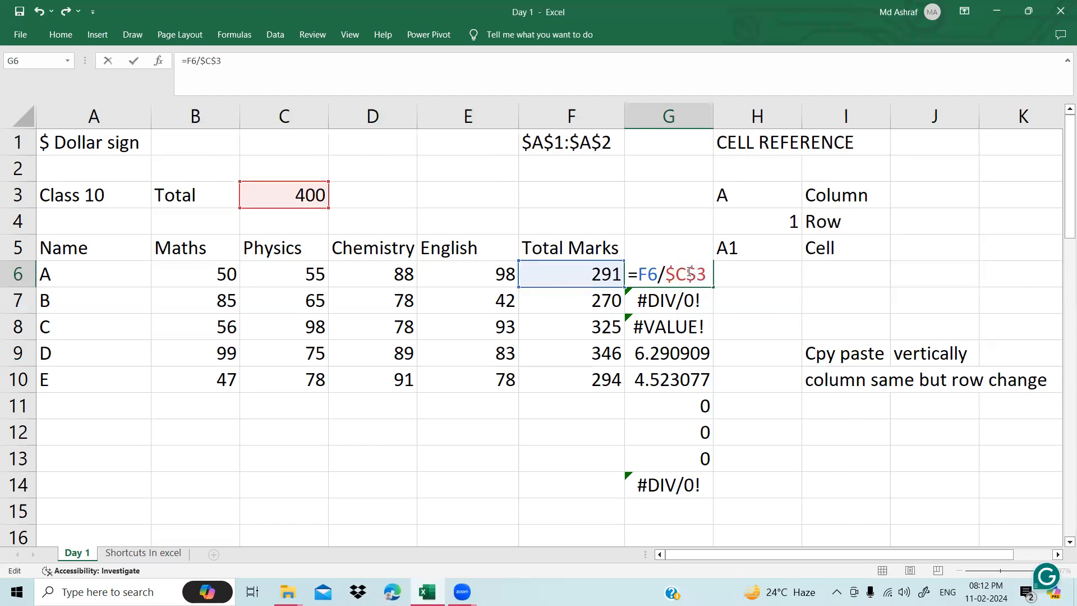
pyautogui.press('Return')
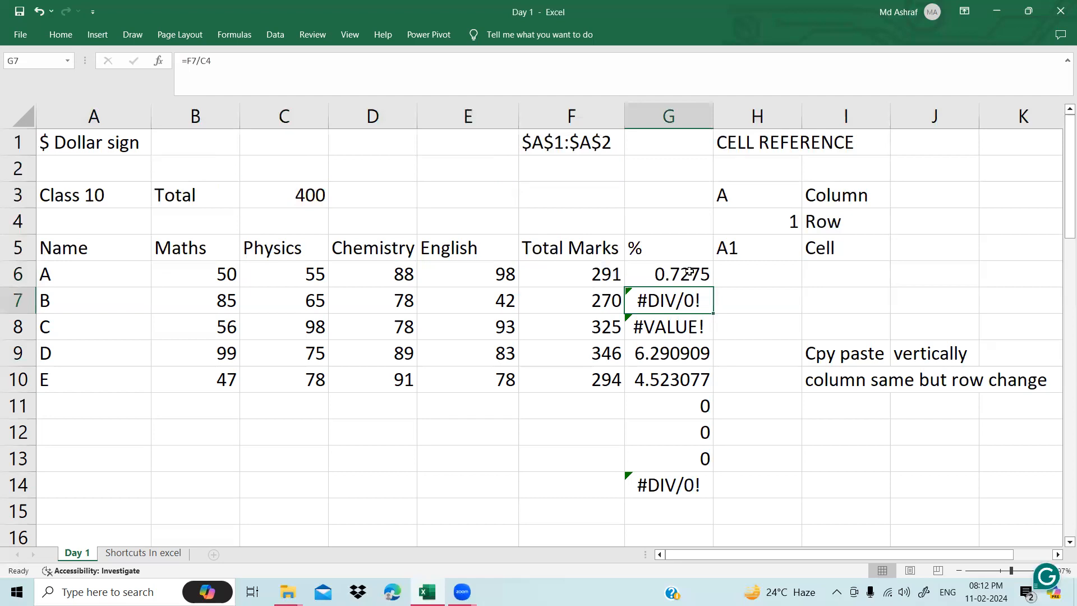
# - Fill the locked percentage formula from G6 down to G10 and check the copy in G9
pyautogui.click(689, 271)
pyautogui.moveTo(714, 288); pyautogui.dragTo(715, 392)
pyautogui.click(693, 365)
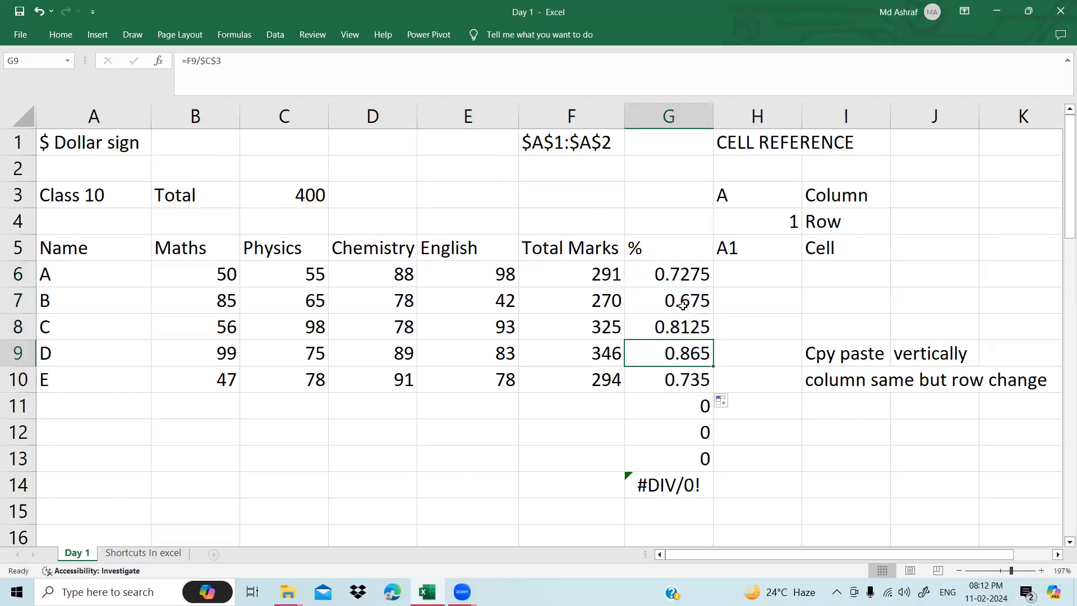
# - Format the results in G6:G10 as percentages
pyautogui.moveTo(673, 283); pyautogui.dragTo(678, 387)
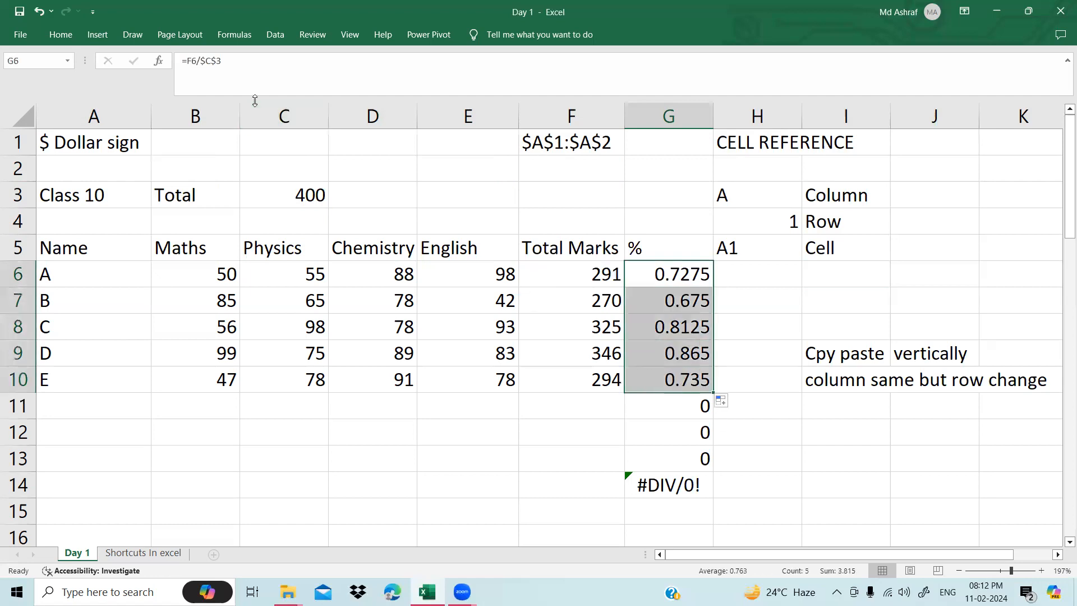
pyautogui.click(274, 35)
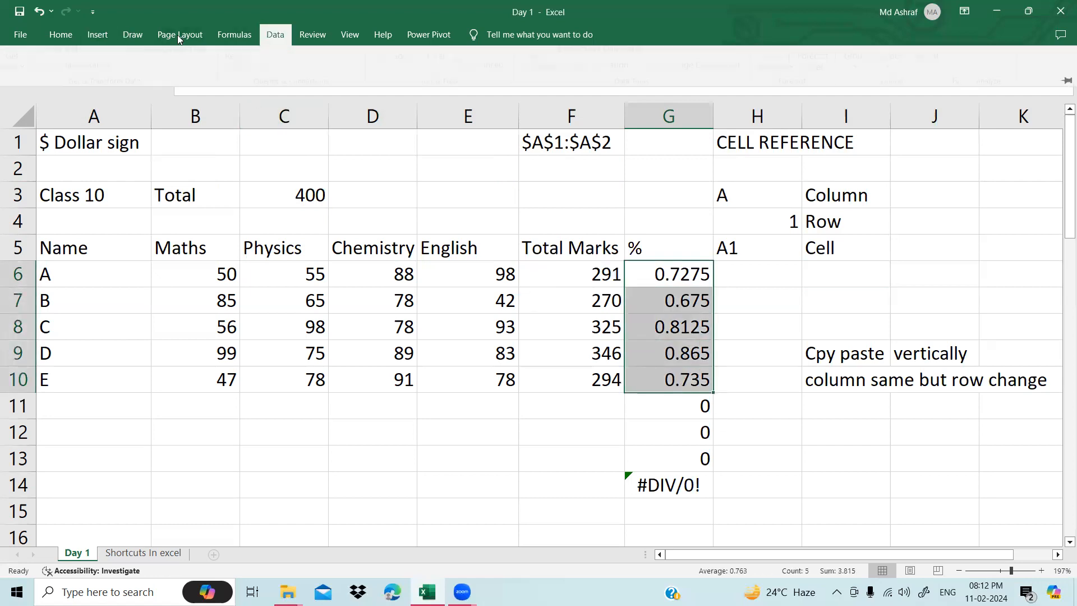
pyautogui.click(55, 38)
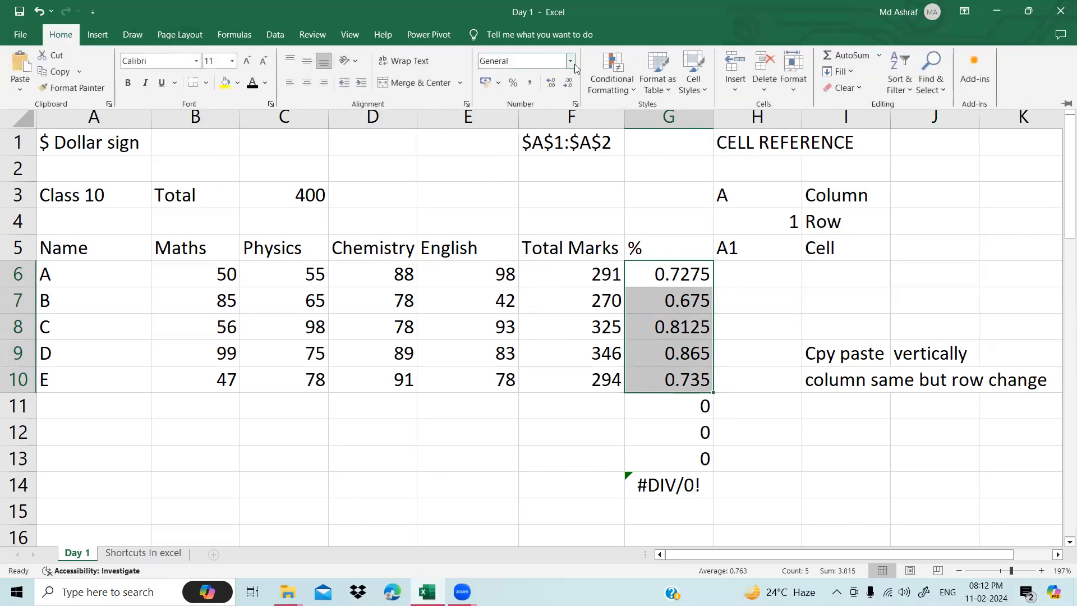
pyautogui.click(513, 82)
pyautogui.hotkey('ctrl', 'F1')
pyautogui.click(737, 286)
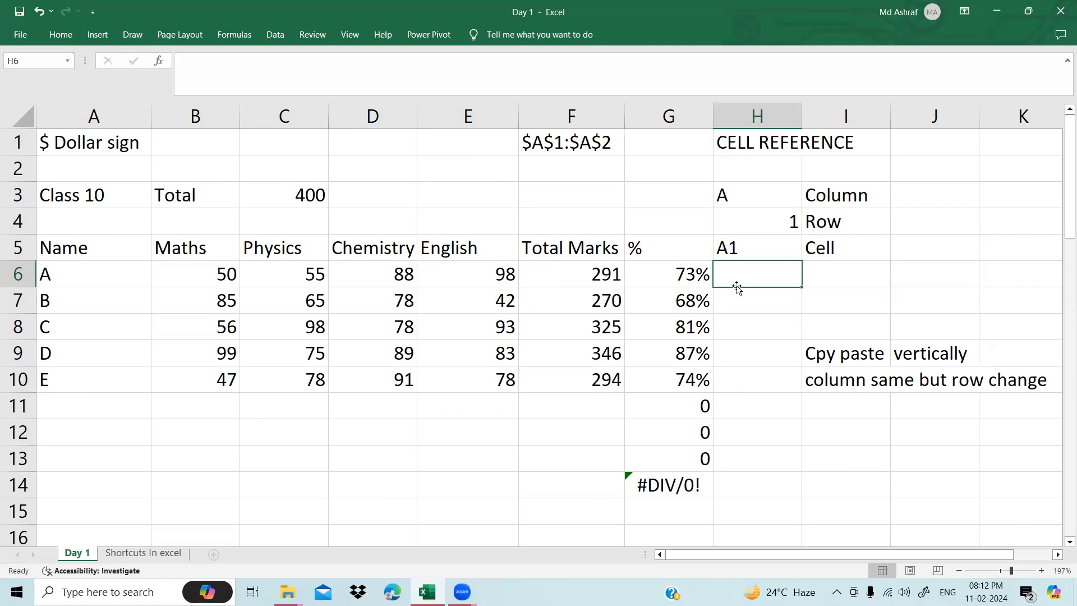
pyautogui.click(825, 314)
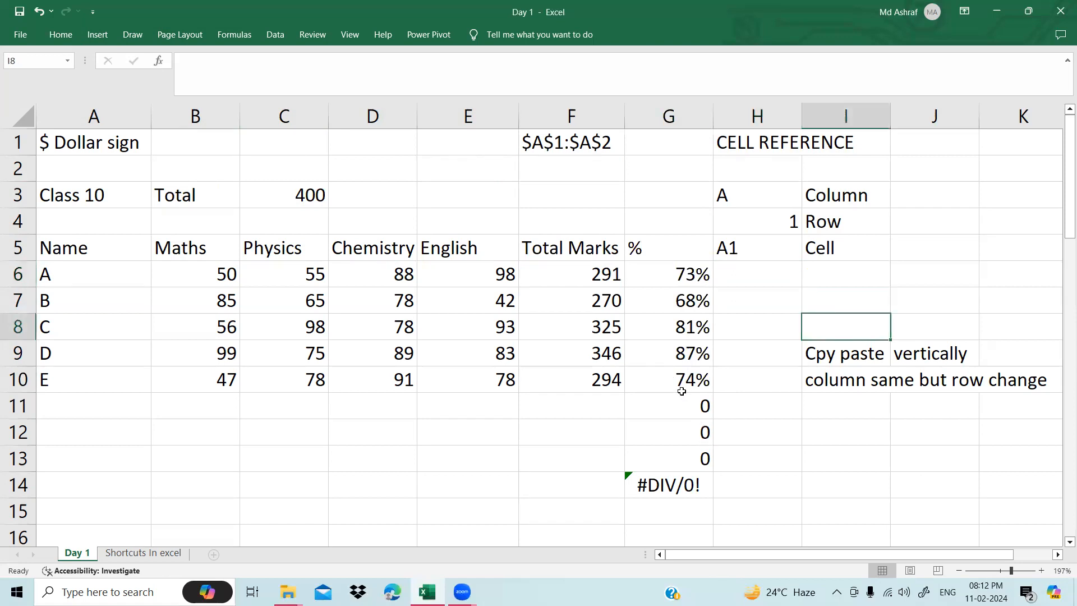
# - Clear the leftover formulas in G11:G14 below the student rows
pyautogui.moveTo(681, 407); pyautogui.dragTo(677, 492)
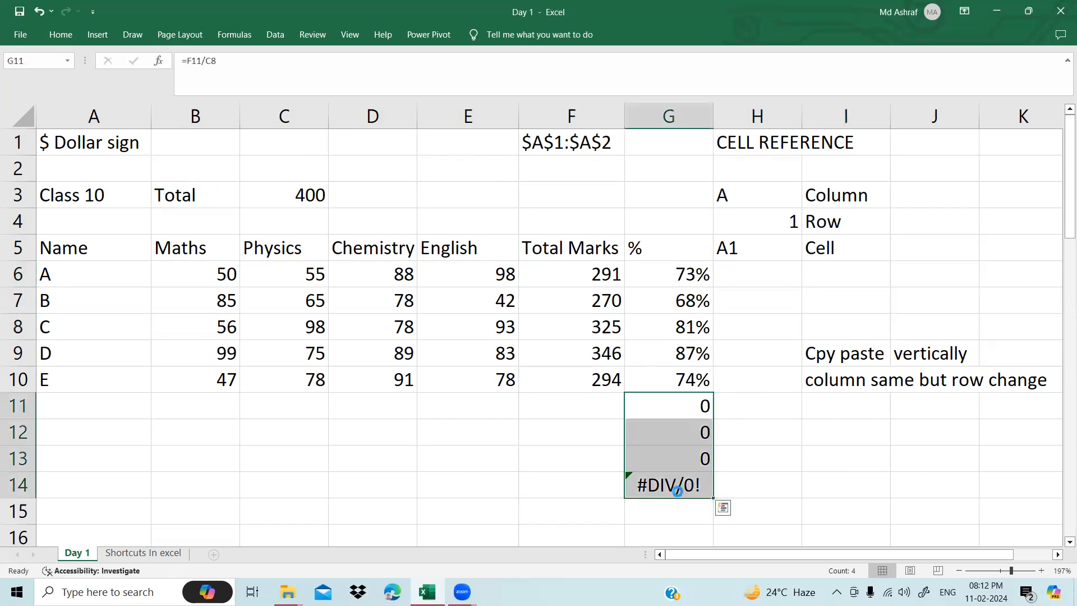
pyautogui.press('Delete')
pyautogui.click(822, 416)
# - Enter the row-locked reference example A$1 as text in G12
pyautogui.click(711, 430)
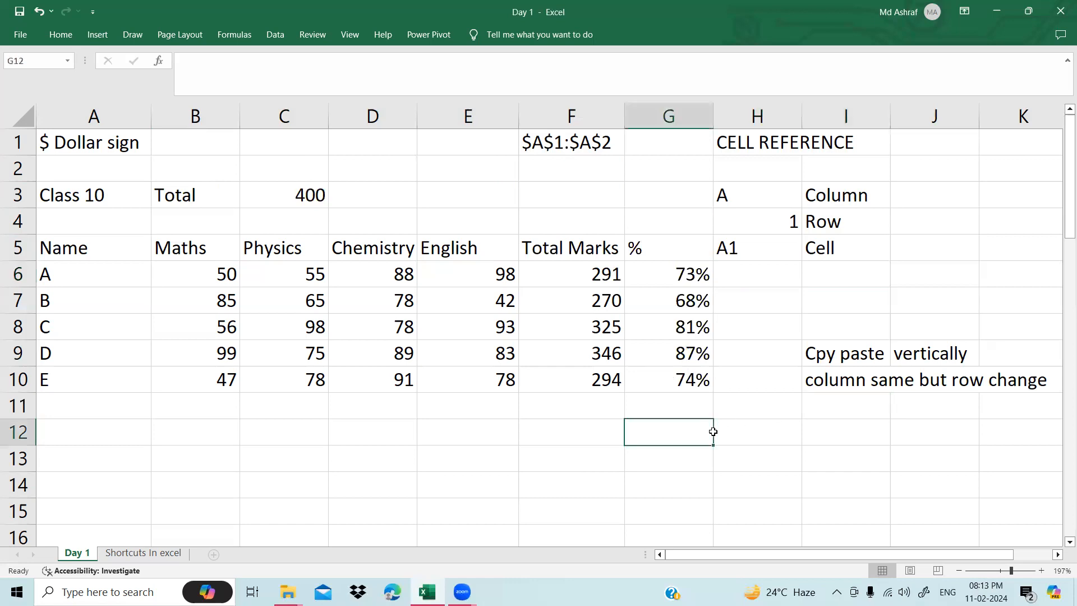
pyautogui.write('A')
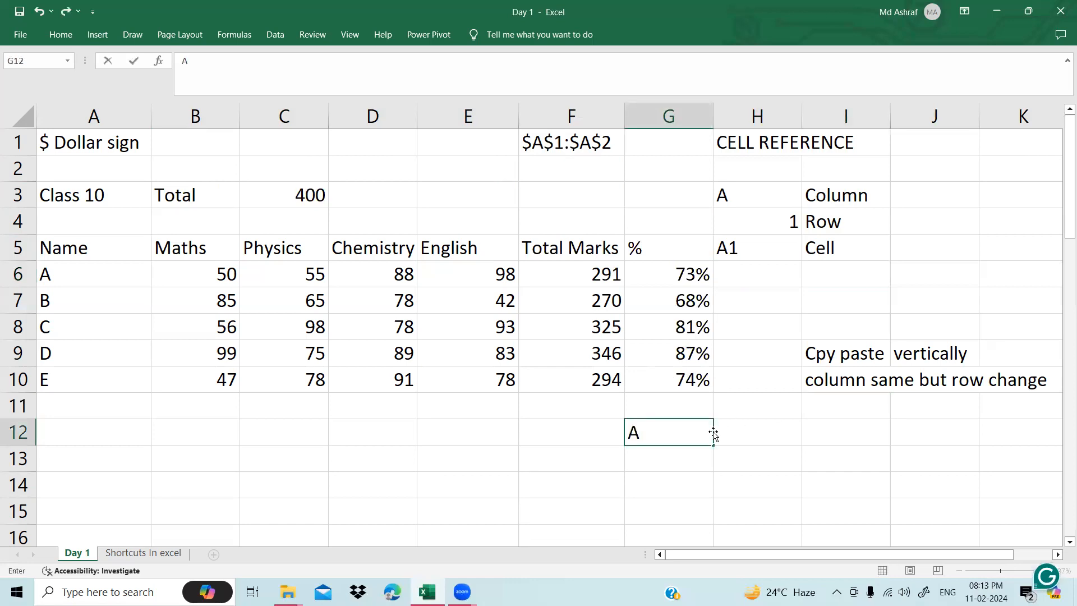
pyautogui.write('$1')
pyautogui.press('Tab')
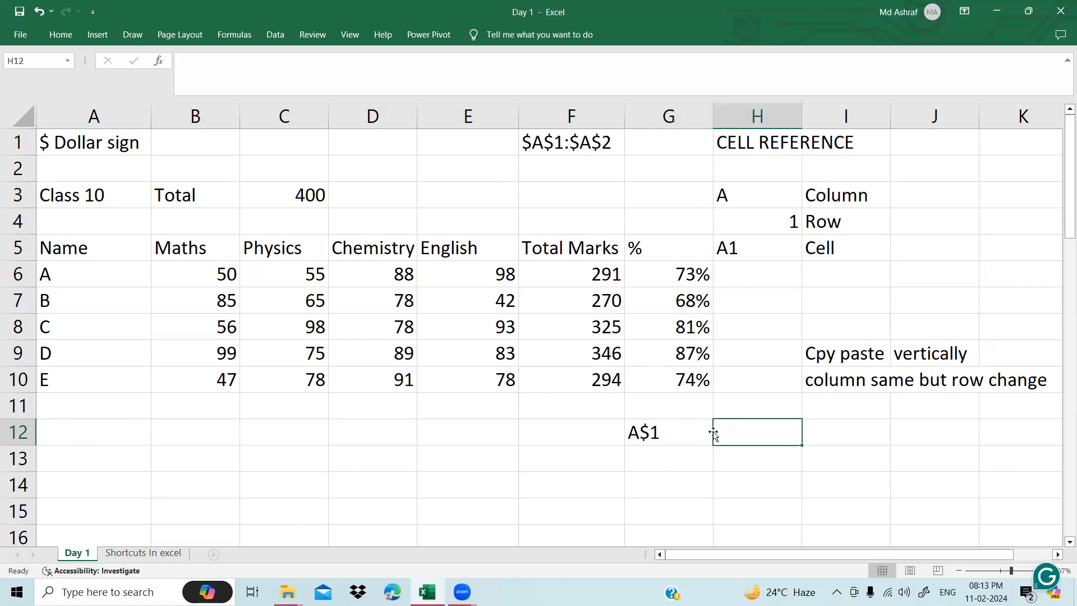
pyautogui.click(658, 428)
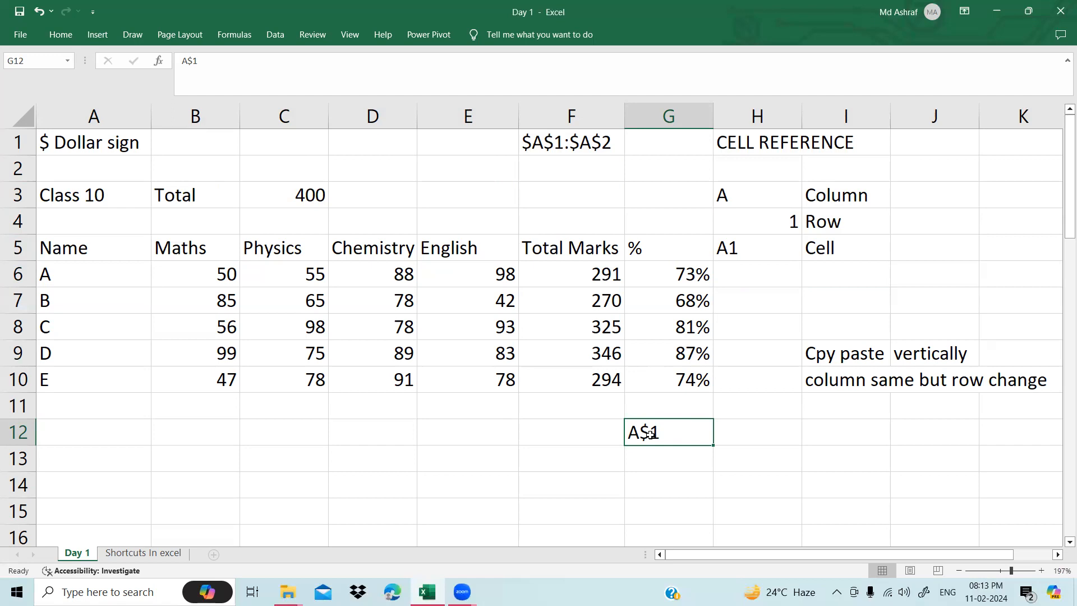
# - Enter the column-locked reference example $A1 as text in G13, below the A$1 example
pyautogui.click(639, 473)
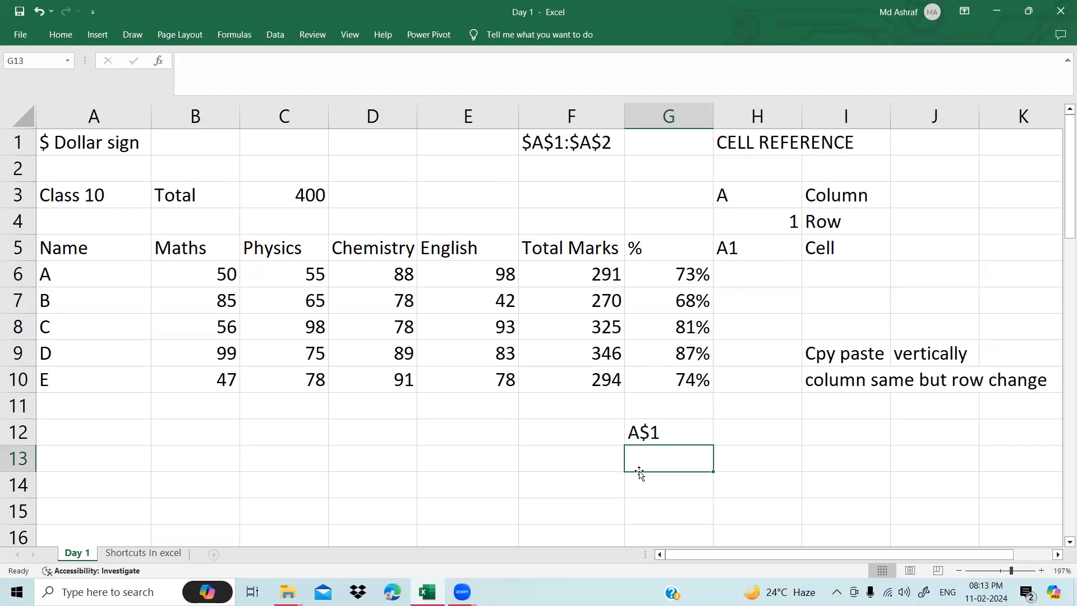
pyautogui.write('A')
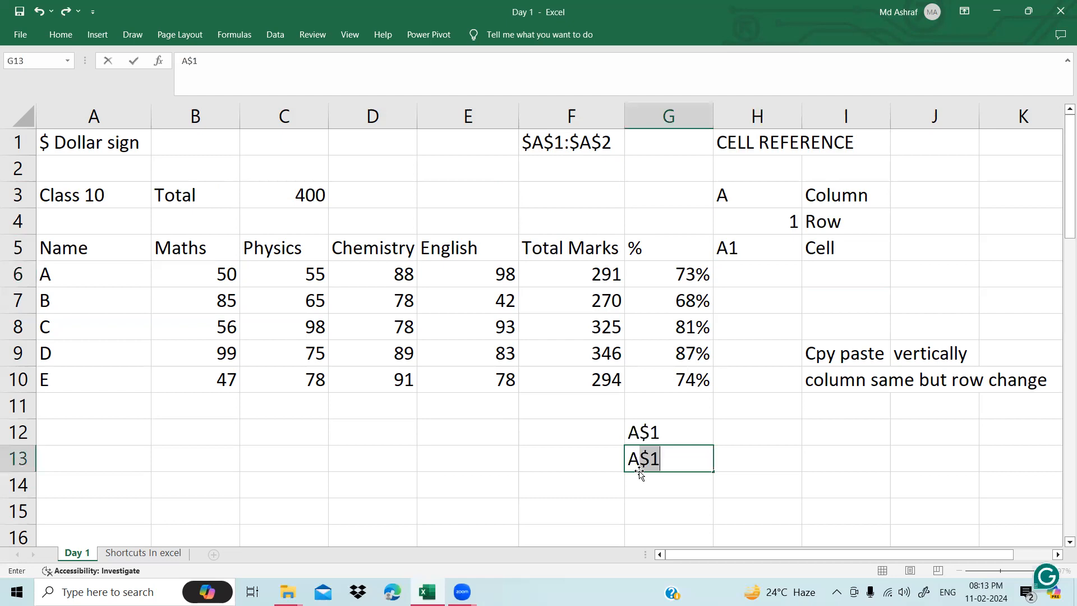
pyautogui.press('BackSpace')
pyautogui.press('BackSpace')
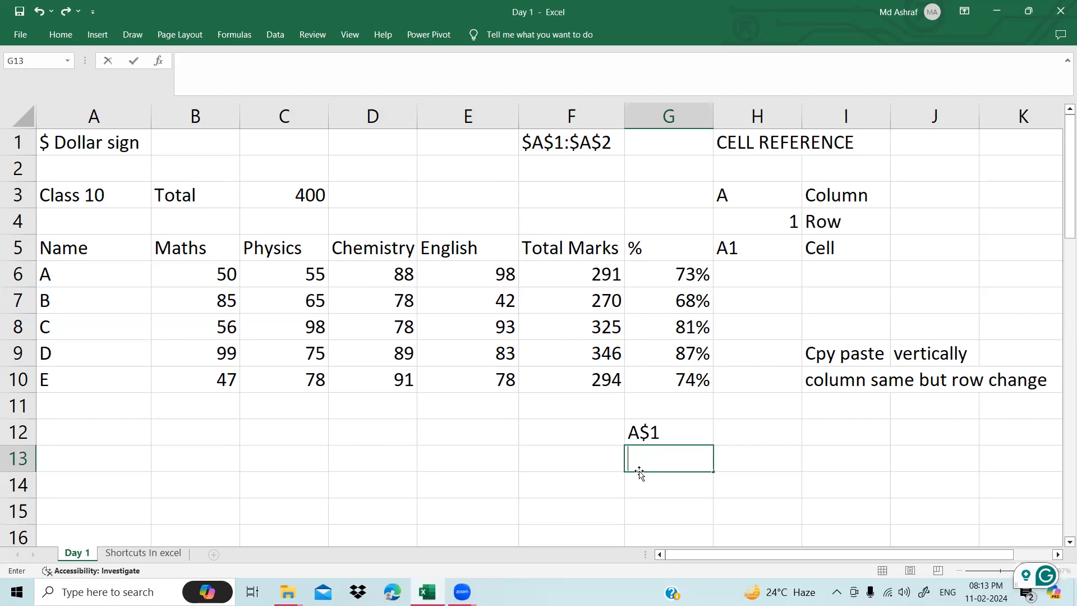
pyautogui.write('$A1')
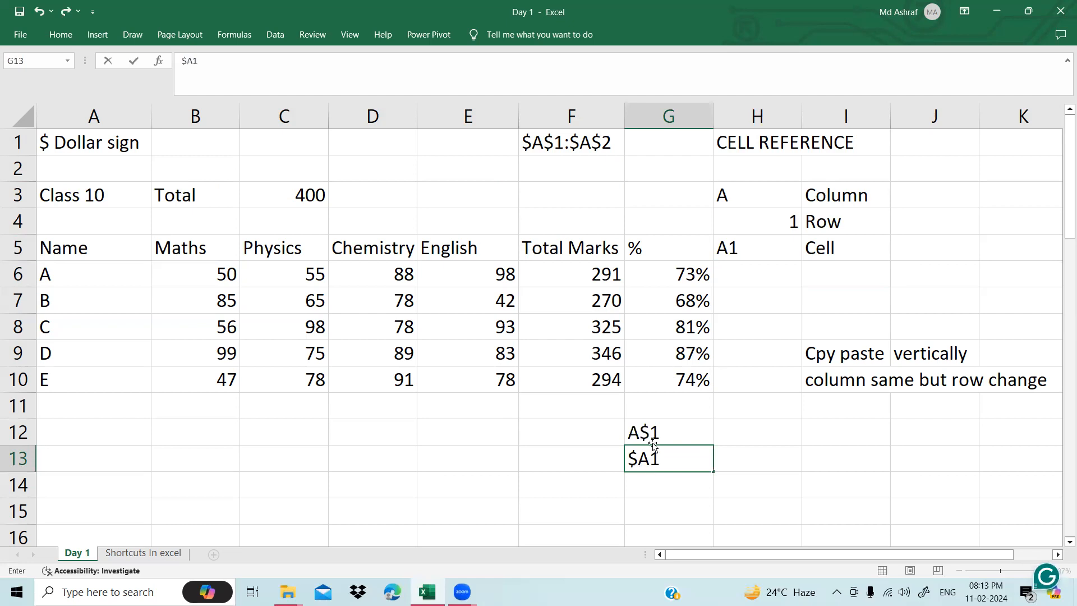
pyautogui.hotkey('ctrl', 'Return')
pyautogui.click(648, 474)
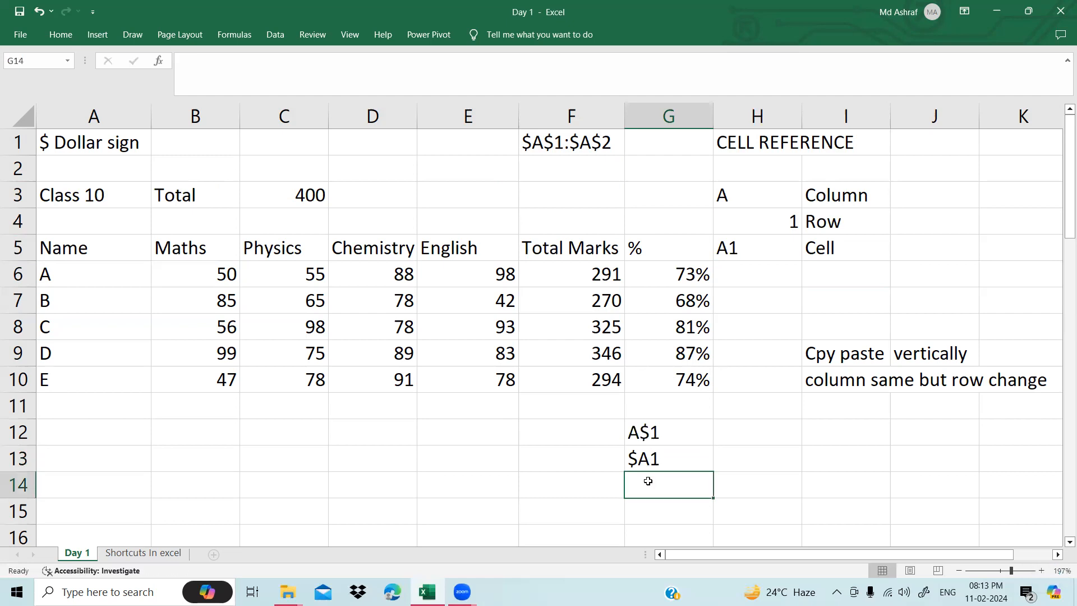
pyautogui.click(675, 449)
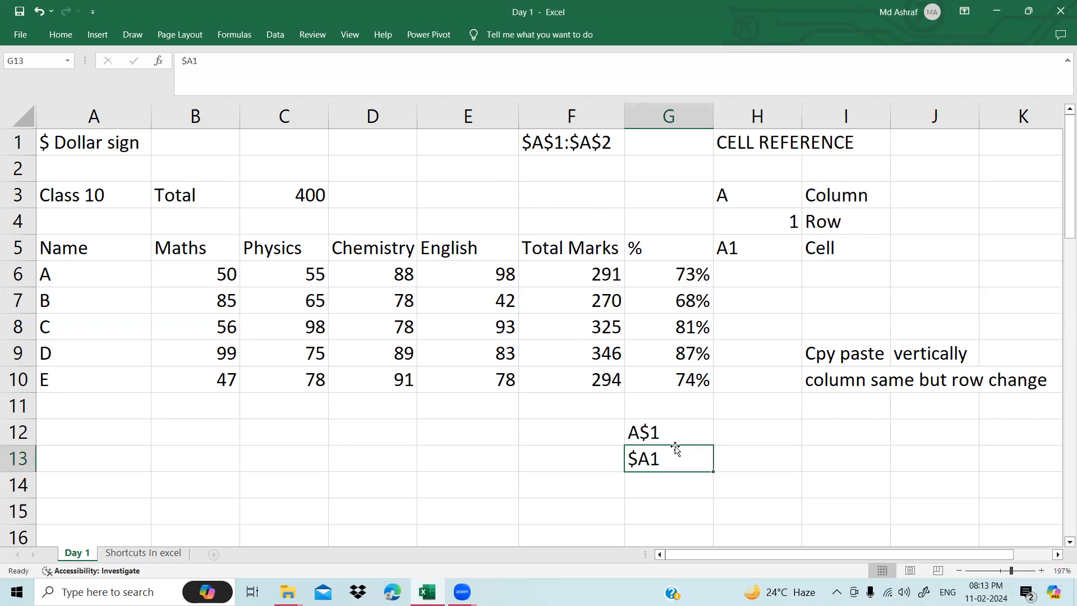
pyautogui.click(648, 491)
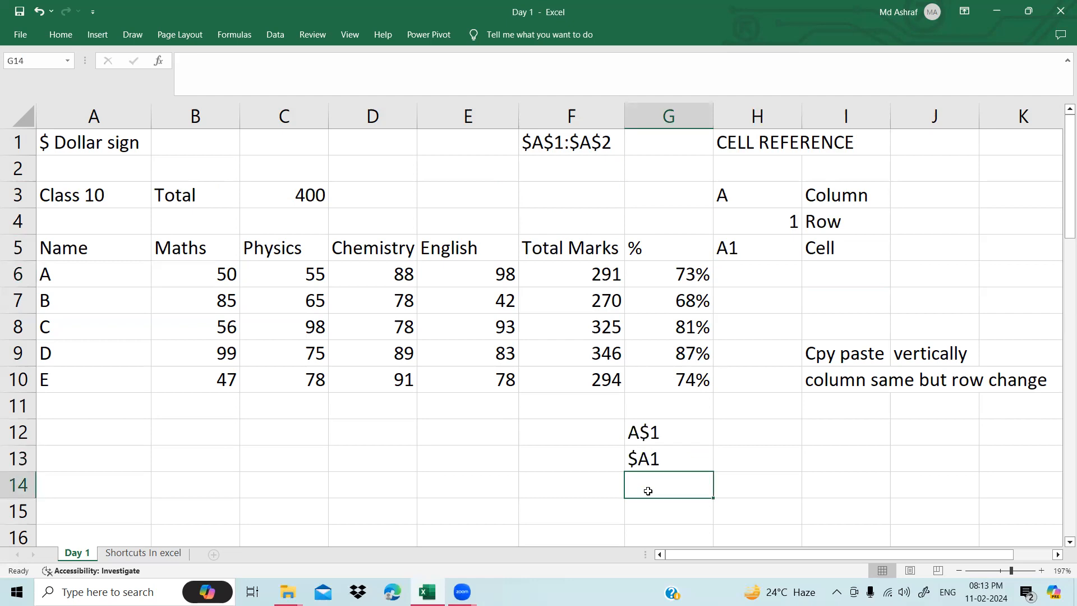
# - Enter the fully locked reference example $A$1 as text in G14, below the $A1 example
pyautogui.write('$A1')
pyautogui.press('BackSpace')
pyautogui.write('$1')
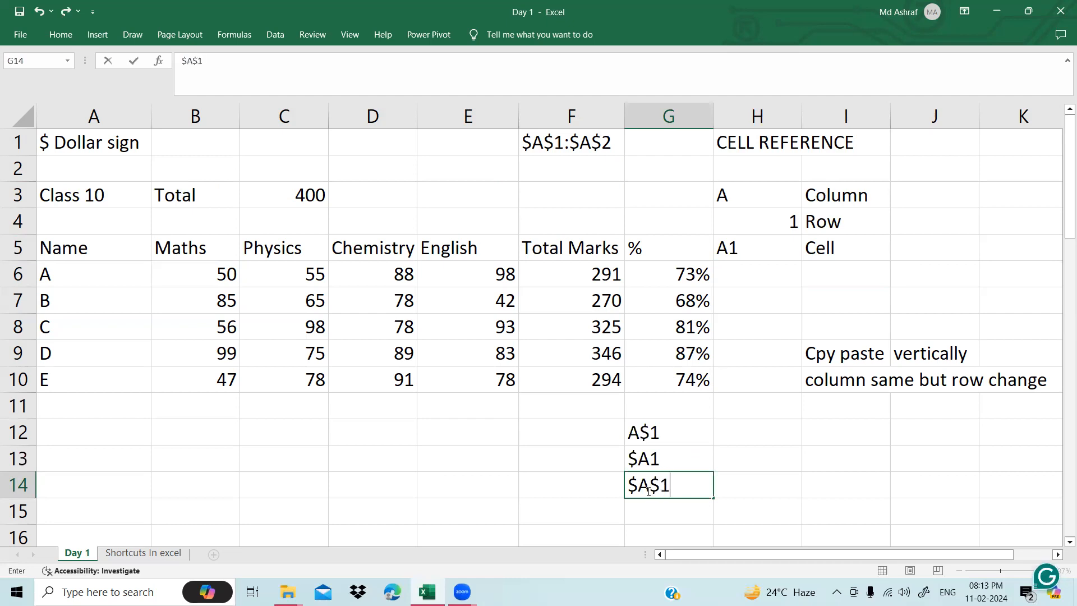
pyautogui.hotkey('ctrl', 'Return')
pyautogui.click(764, 482)
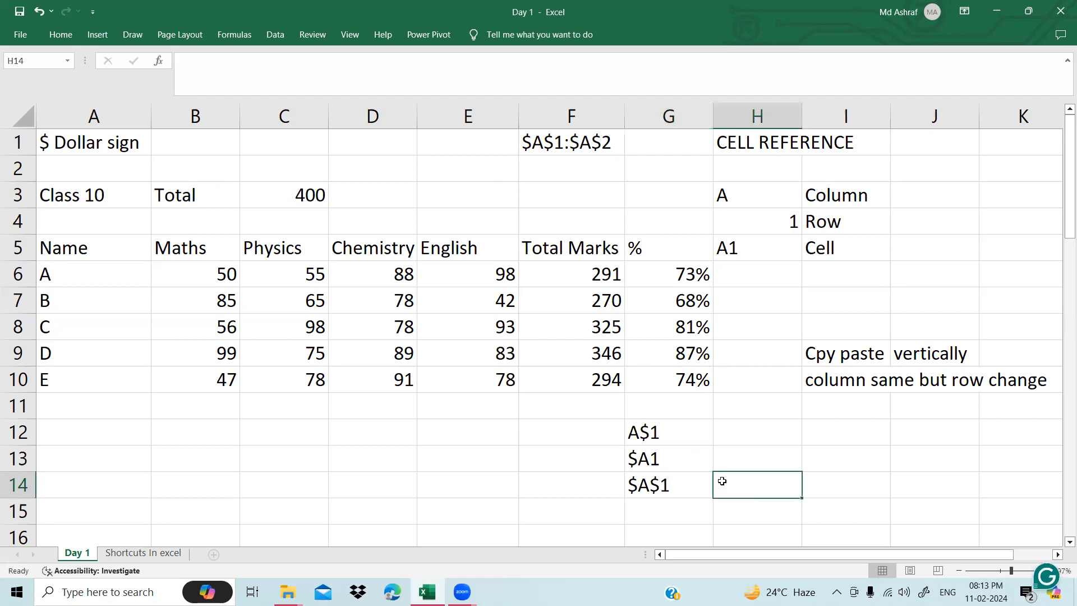
pyautogui.click(670, 489)
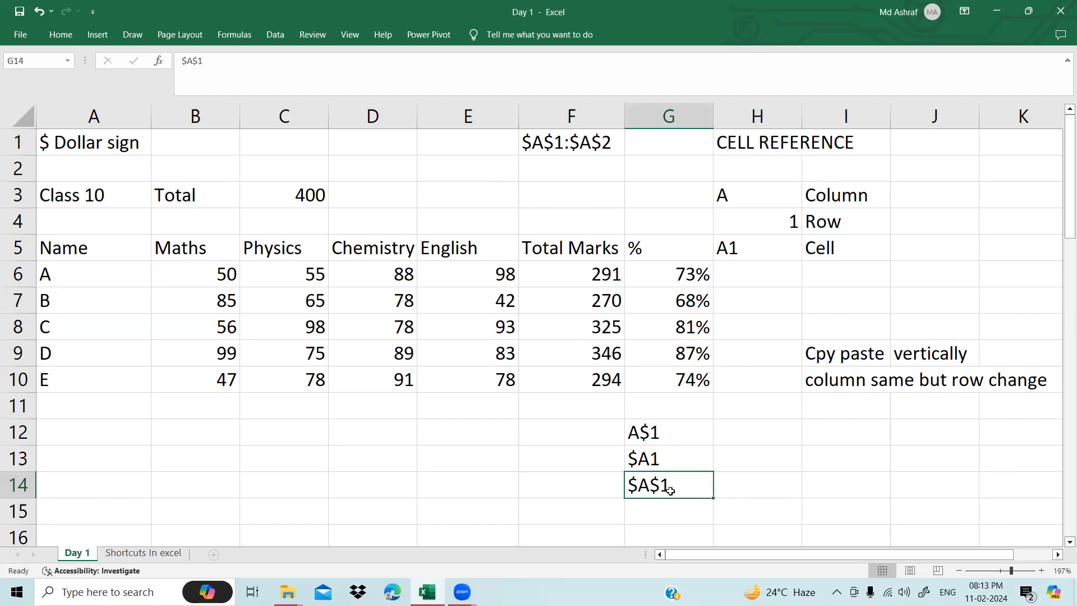
pyautogui.click(304, 210)
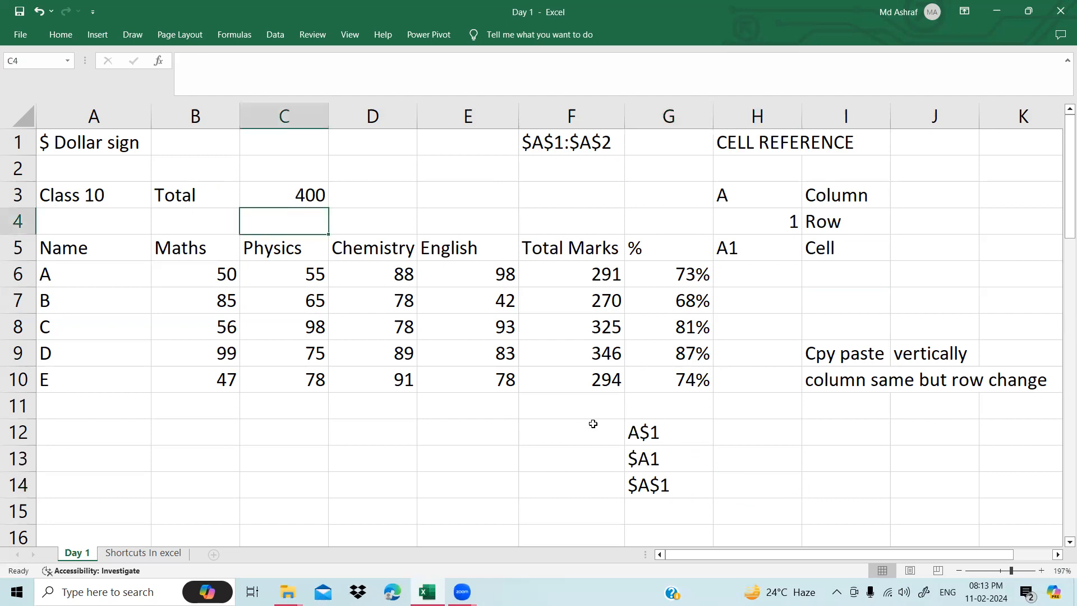
pyautogui.click(678, 435)
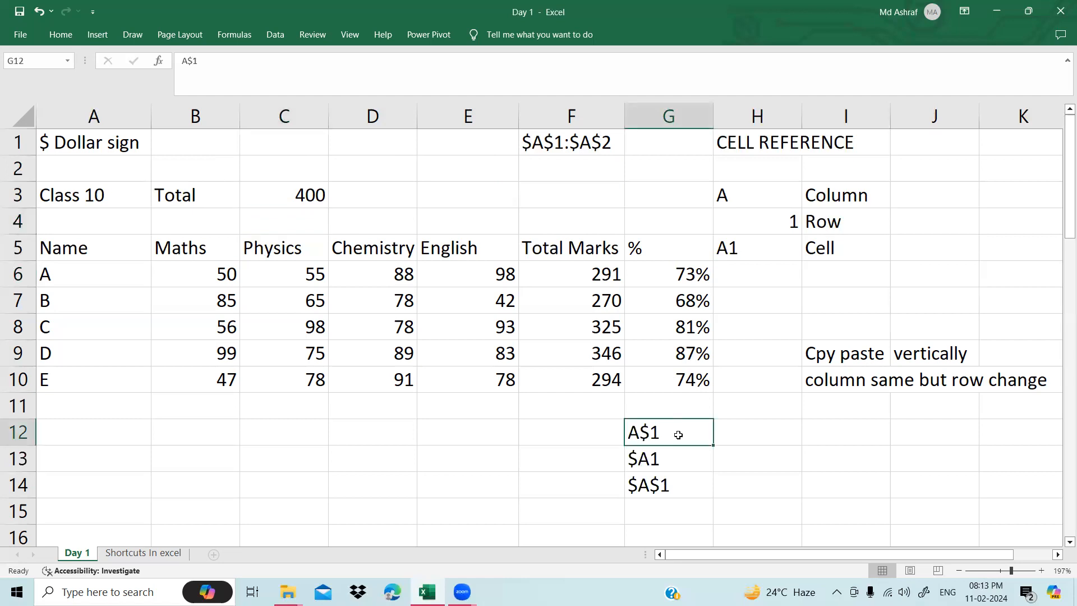
pyautogui.click(652, 464)
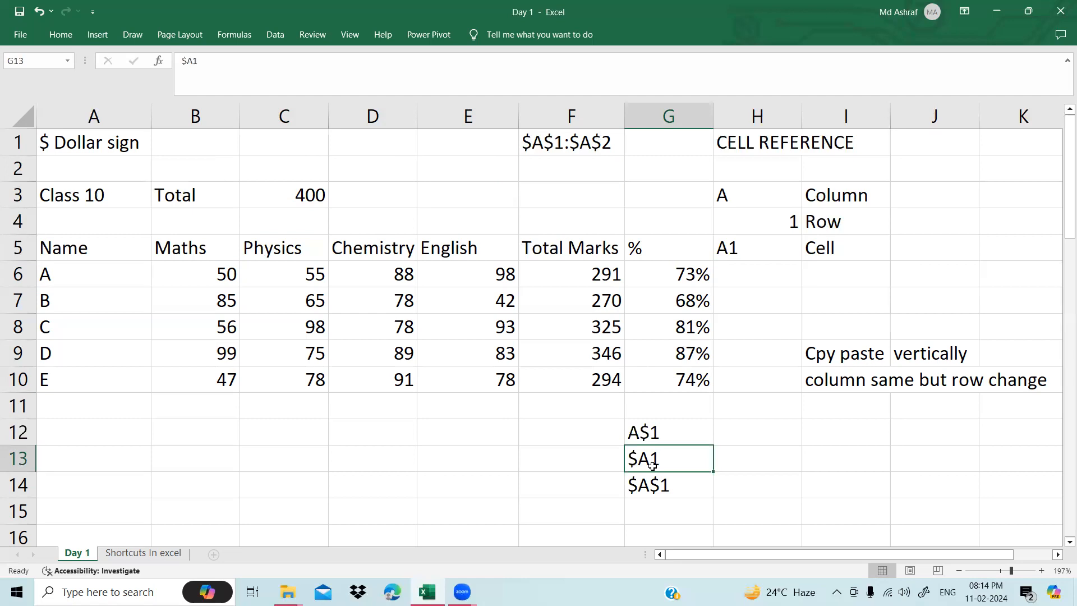
# - Label the A$1 and $A1 examples with the text "Mix ref" in H12 and H13
pyautogui.click(738, 434)
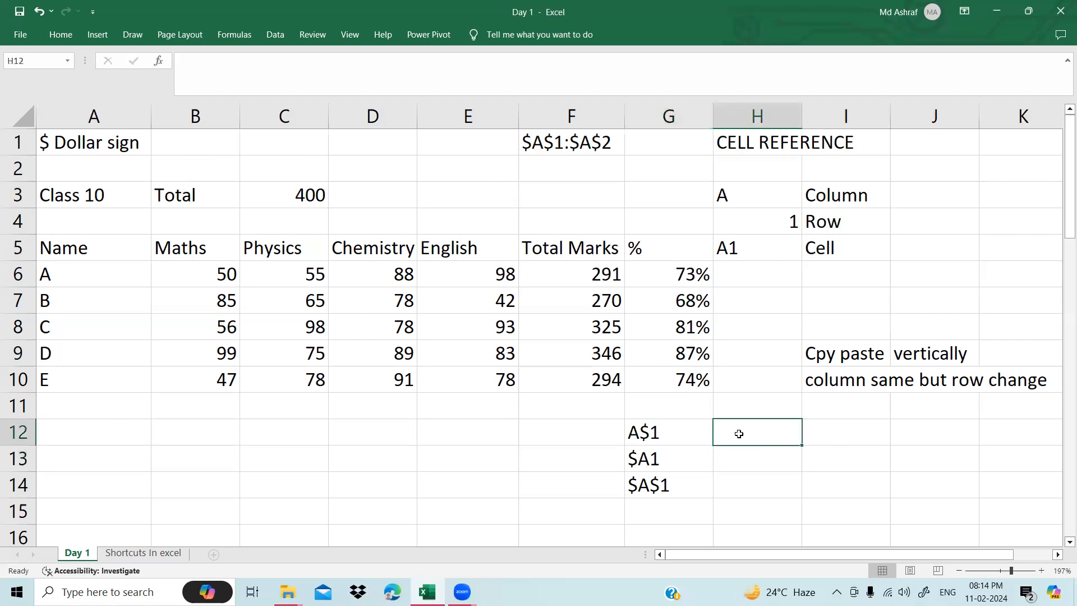
pyautogui.write('mIX')
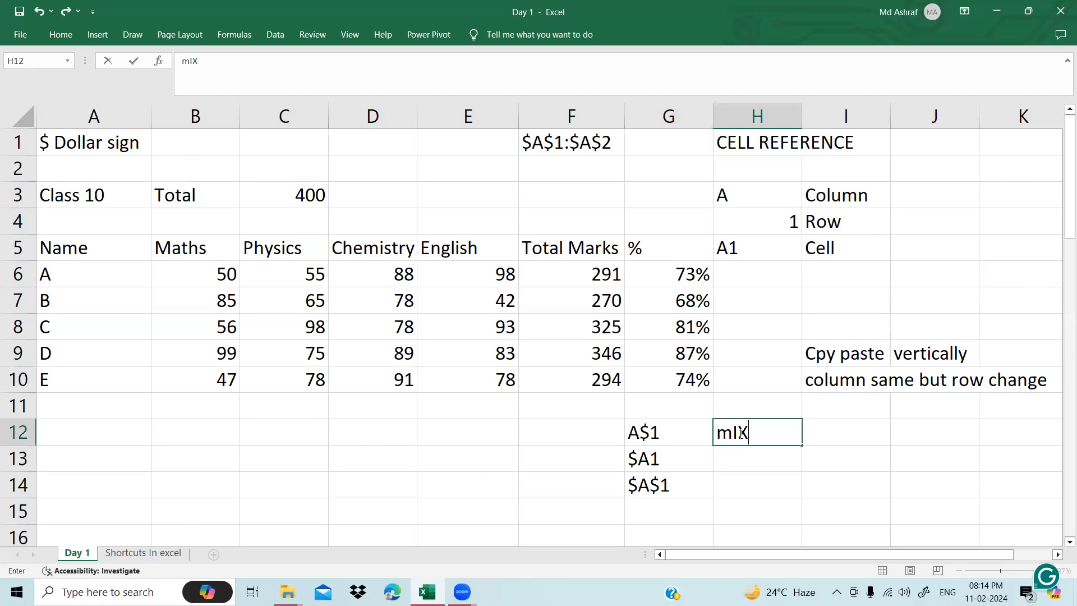
pyautogui.press('BackSpace')
pyautogui.press('BackSpace')
pyautogui.press('BackSpace')
pyautogui.write('Mix ref')
pyautogui.press('Return')
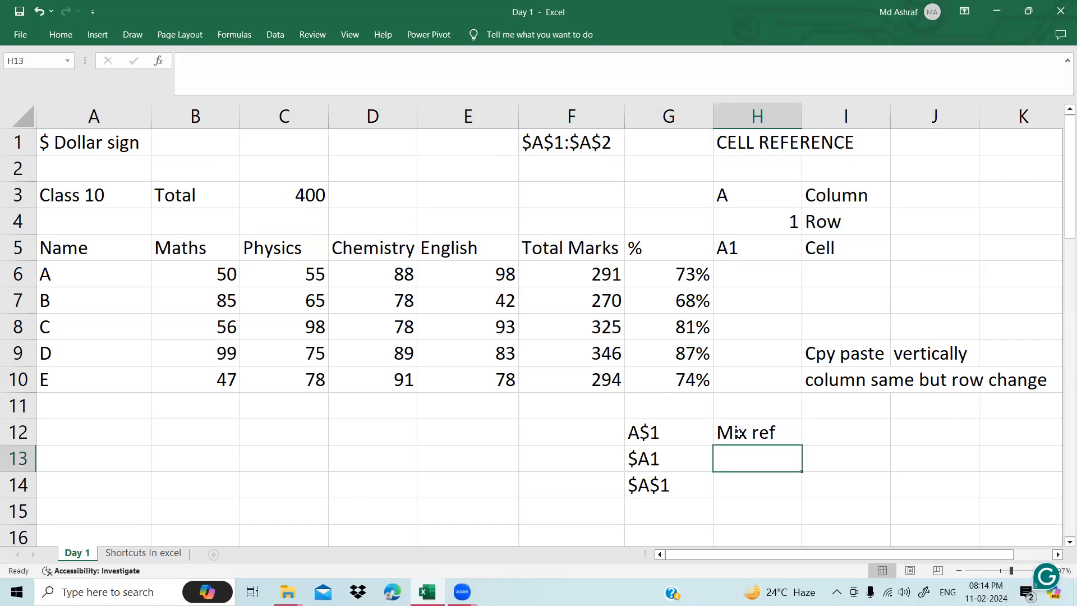
pyautogui.write('Mic')
pyautogui.press('BackSpace')
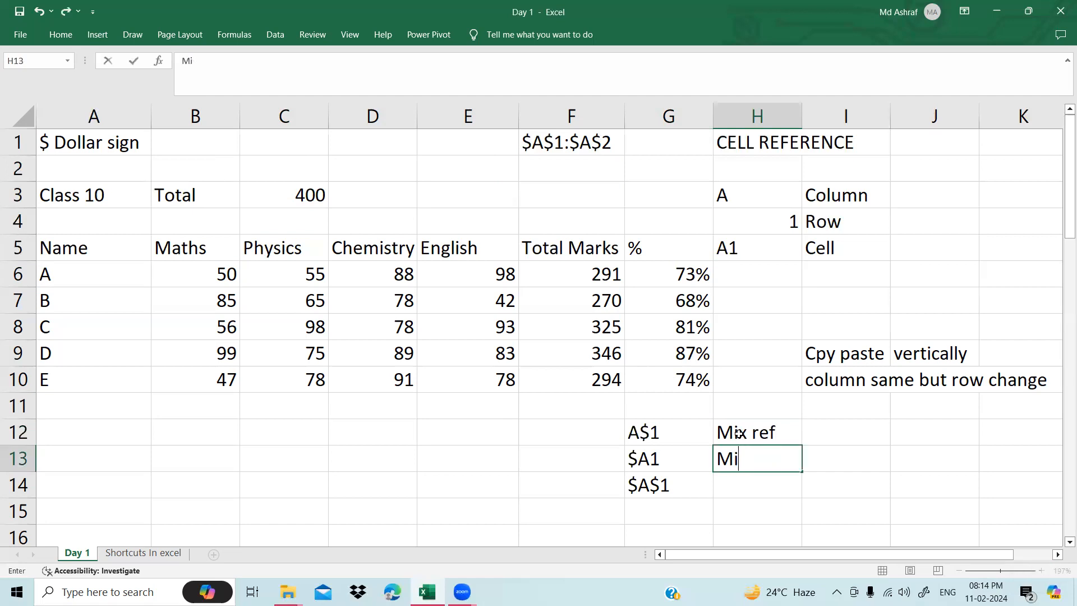
pyautogui.write('x')
pyautogui.press('Return')
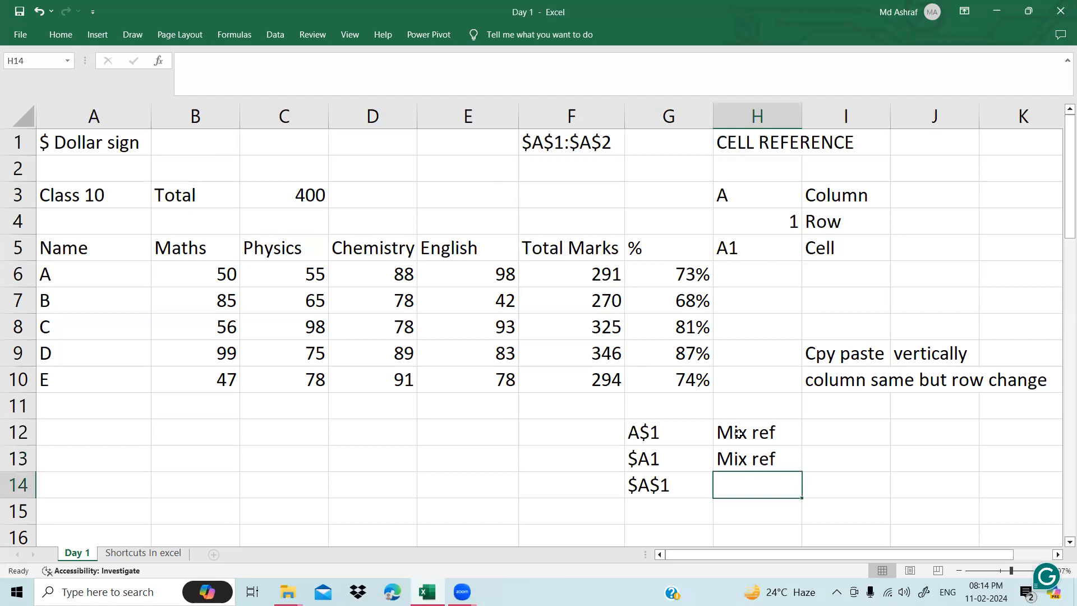
# - Label the $A$1 example with the text "Absolute /fix ref" in H14
pyautogui.write('Ab')
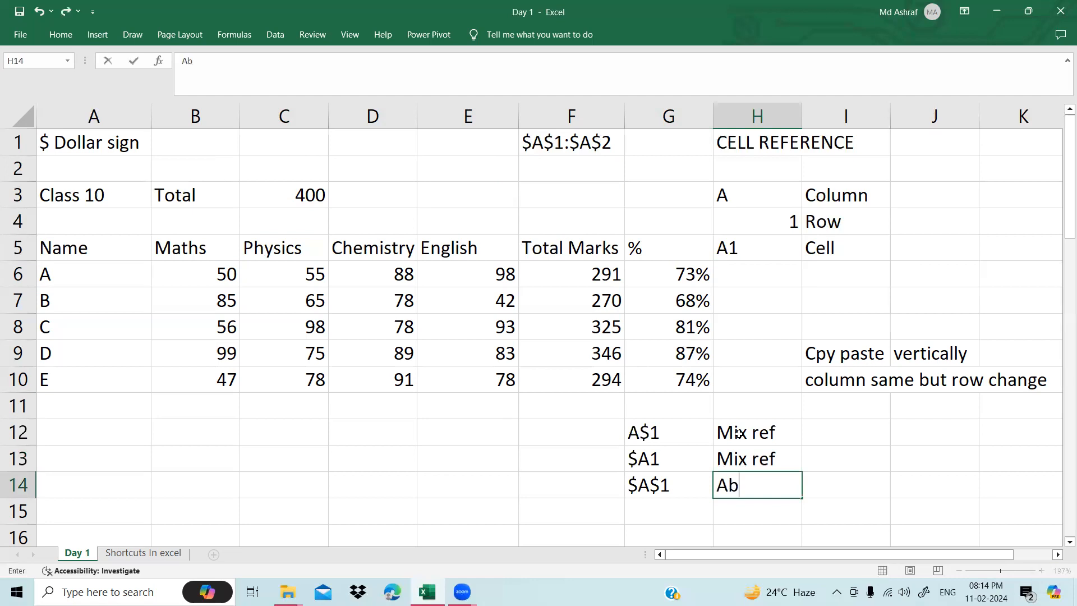
pyautogui.write('solute ')
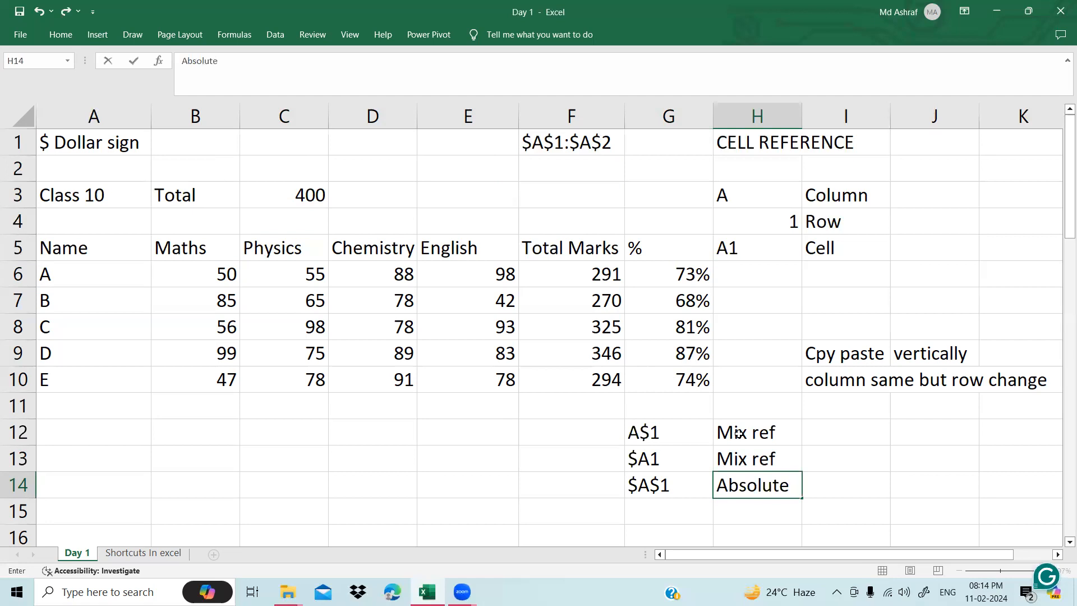
pyautogui.write('/fix ref')
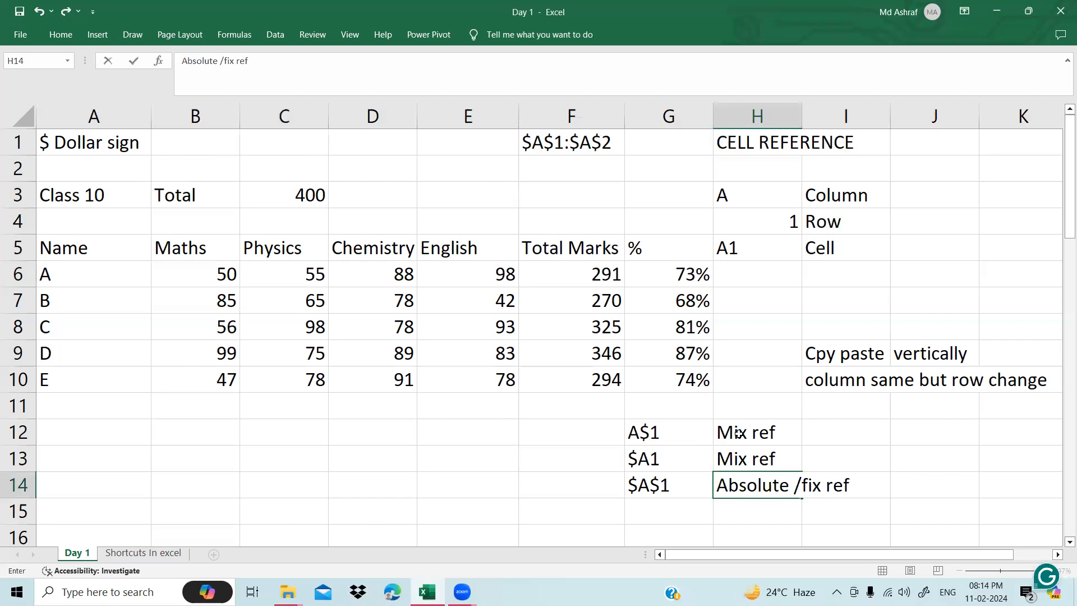
pyautogui.press('Return')
# - Add the unlocked reference example A1 in G15 and label it "Relative refrence" in H15
pyautogui.press('Left')
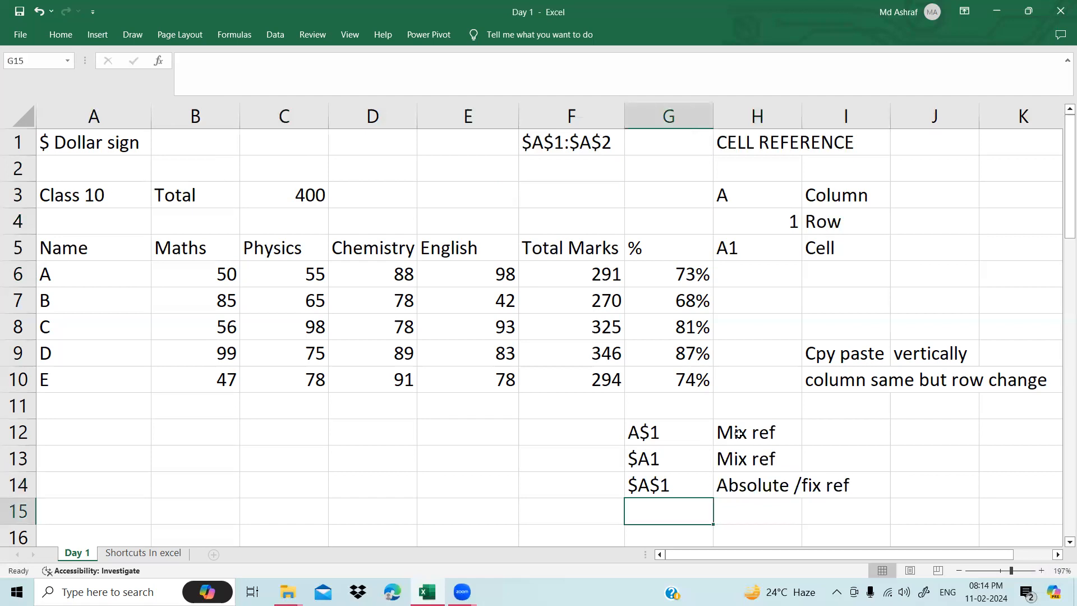
pyautogui.write('A$1')
pyautogui.press('BackSpace')
pyautogui.press('BackSpace')
pyautogui.write('1')
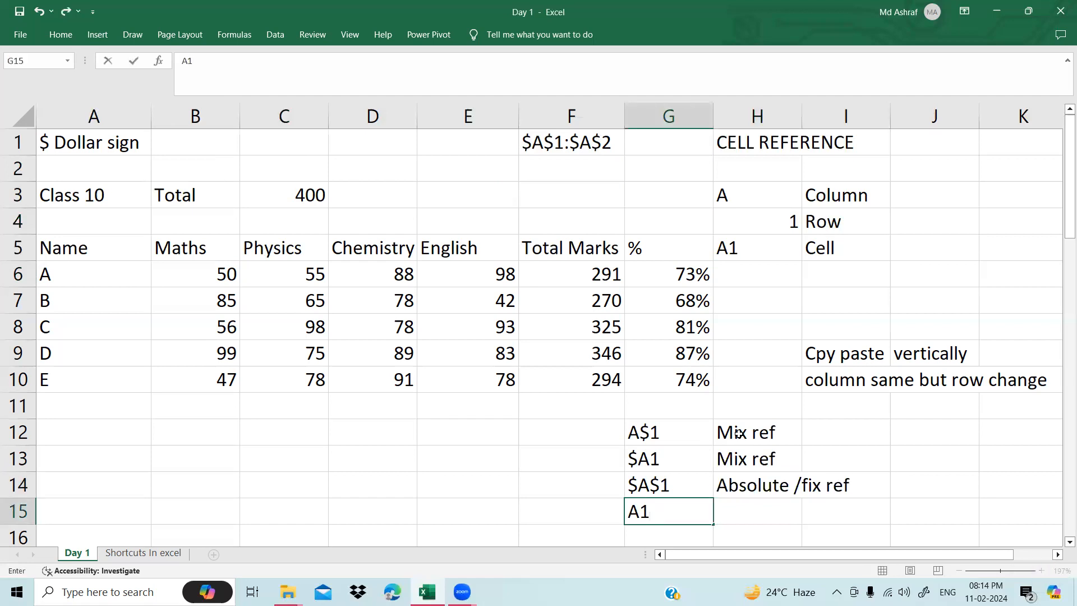
pyautogui.press('Tab')
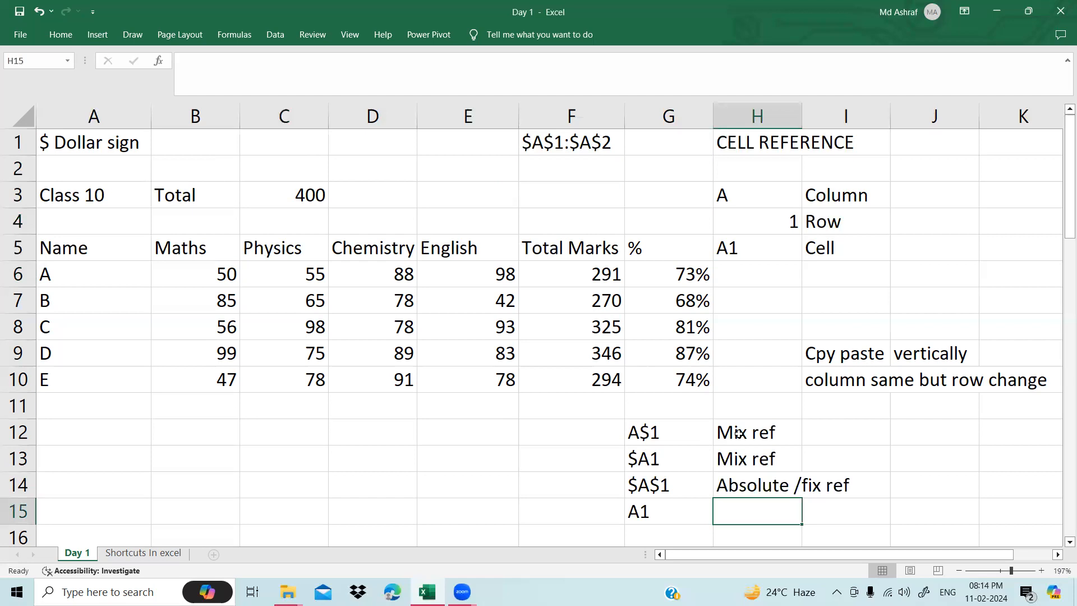
pyautogui.write('Relative refrence')
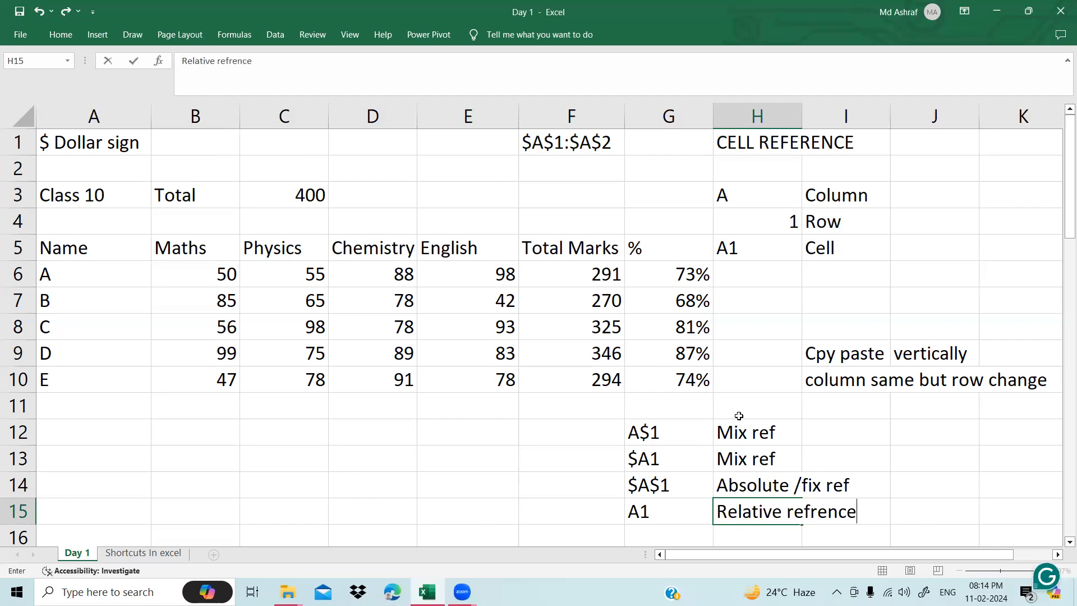
pyautogui.click(739, 415)
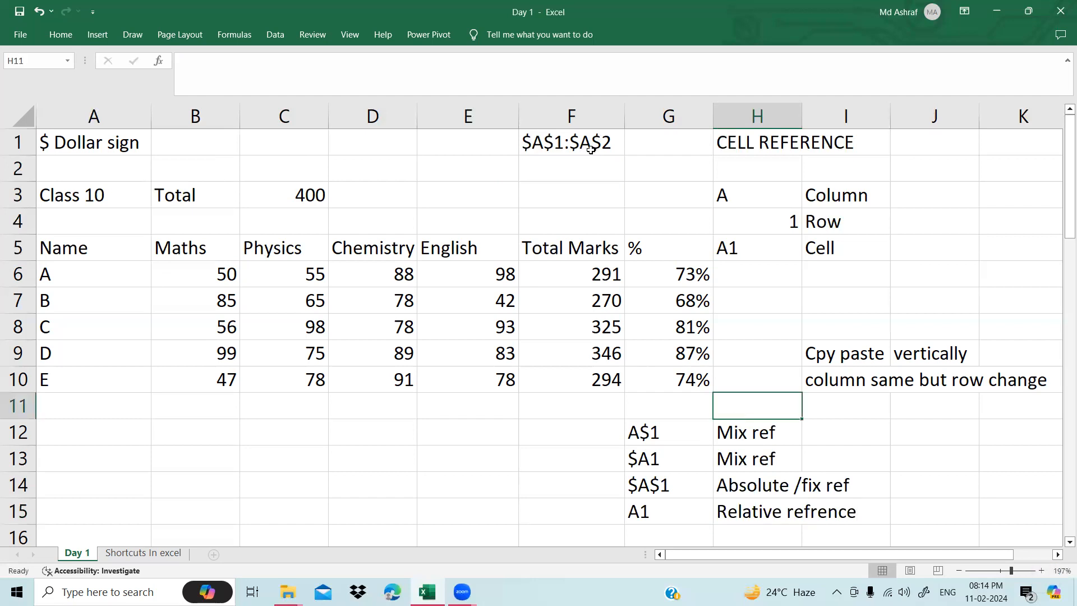